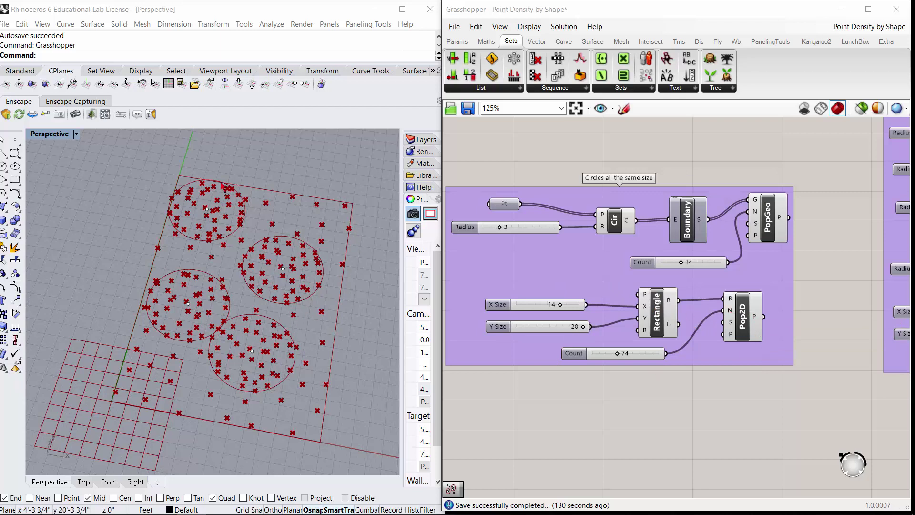
- Check the Rectangle component, then set the PopGeo Count slider to 25 and Pop2D Count to 68
{"action": "left_click", "coordinate": [664, 320]}
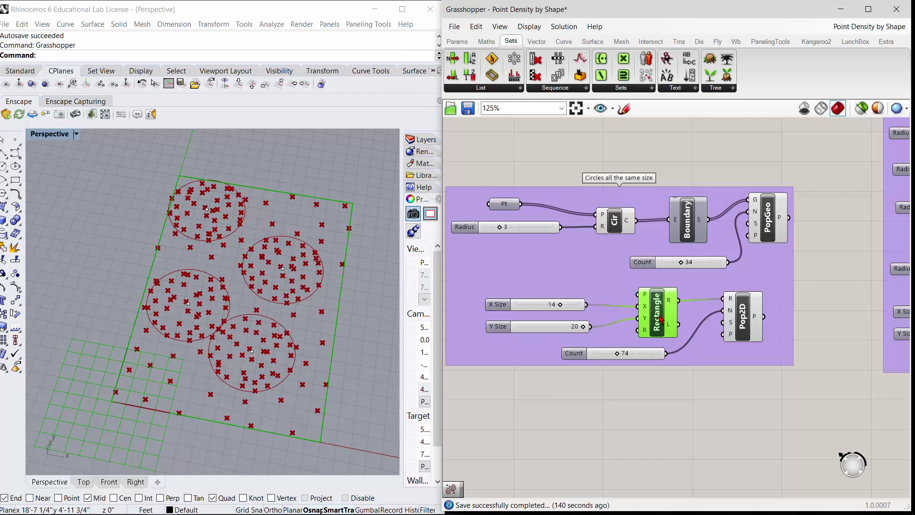
{"action": "left_click", "coordinate": [710, 405]}
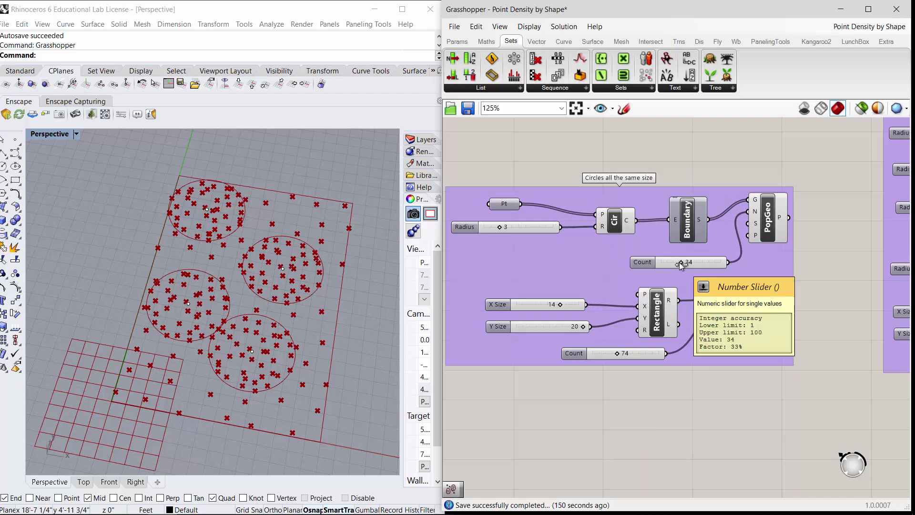
{"action": "left_click_drag", "start_coordinate": [679, 262], "coordinate": [675, 264]}
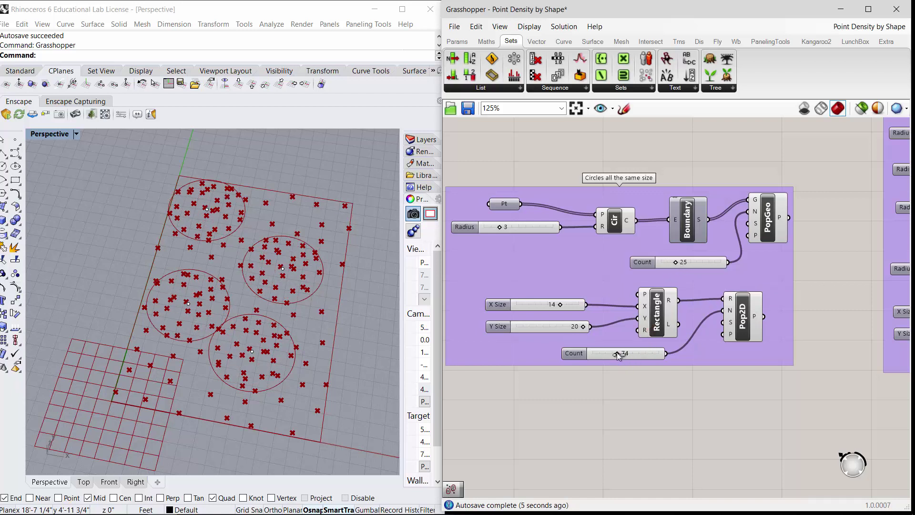
{"action": "mouse_move", "coordinate": [616, 354]}
{"action": "left_mouse_down"}
{"action": "mouse_move", "coordinate": [604, 353]}
{"action": "mouse_move", "coordinate": [616, 357]}
{"action": "left_mouse_up"}
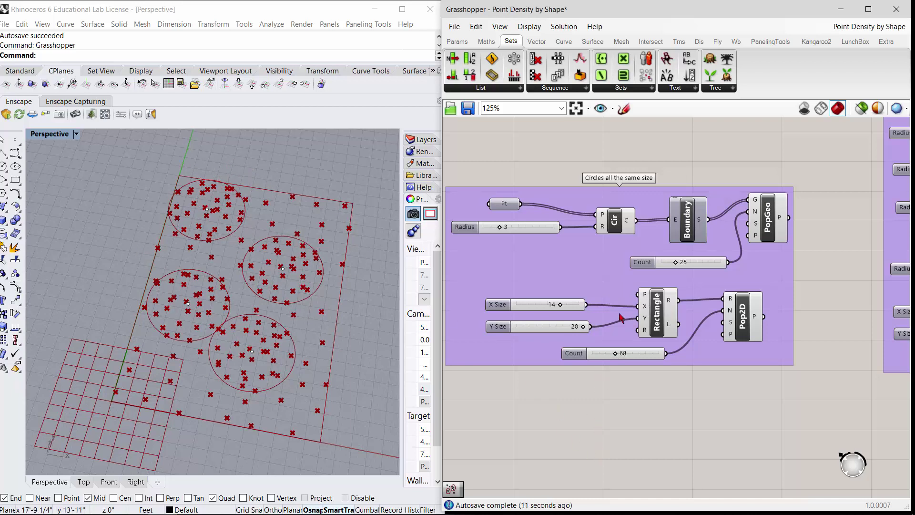
- Turn off the Rhino preview for the whole equal-circles group
{"action": "scroll", "coordinate": [621, 317], "scroll_direction": "down", "scroll_amount": 3}
{"action": "left_click_drag", "start_coordinate": [746, 201], "coordinate": [498, 354]}
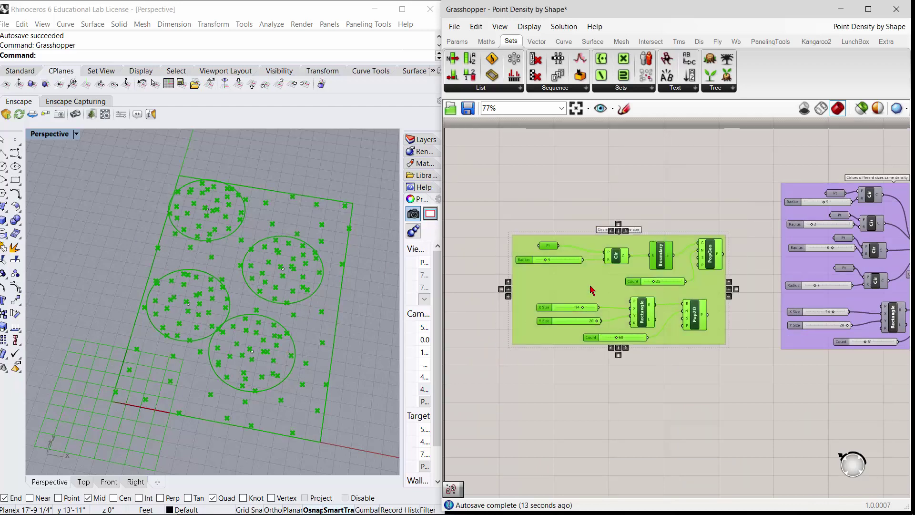
{"action": "middle_click", "coordinate": [591, 289]}
{"action": "left_click", "coordinate": [612, 261]}
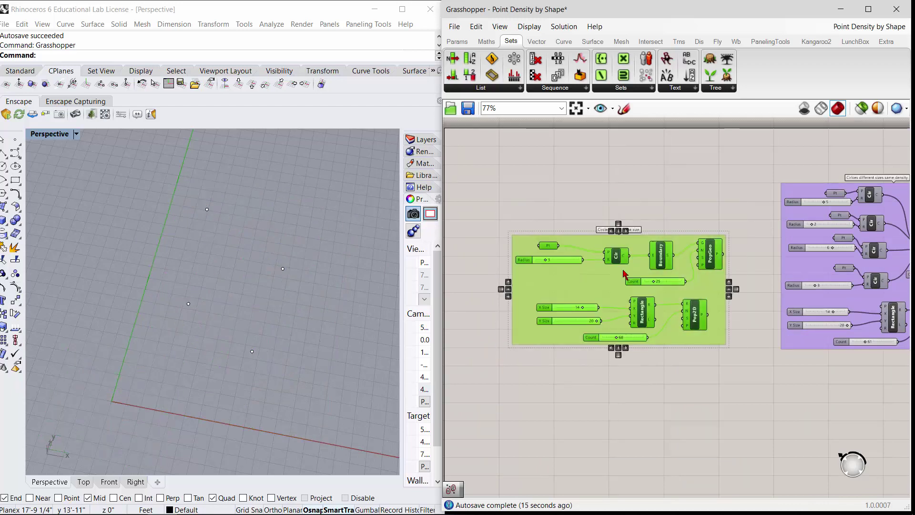
{"action": "left_click", "coordinate": [668, 388]}
- Pan to the 'Circles different sizes same density' group and select its circle and rectangle components
{"action": "scroll", "coordinate": [503, 259], "scroll_direction": "down", "scroll_amount": 1}
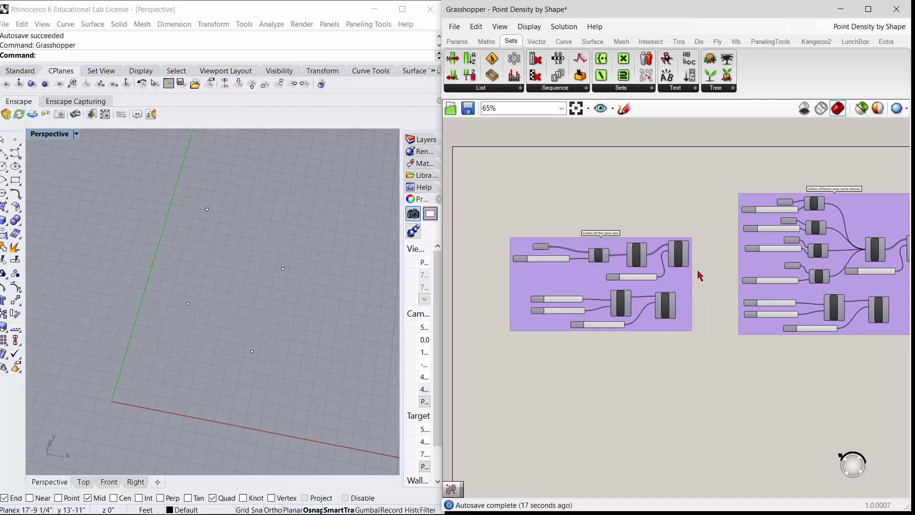
{"action": "right_click_drag", "start_coordinate": [774, 374], "coordinate": [538, 428]}
{"action": "scroll", "coordinate": [603, 352], "scroll_direction": "up", "scroll_amount": 3}
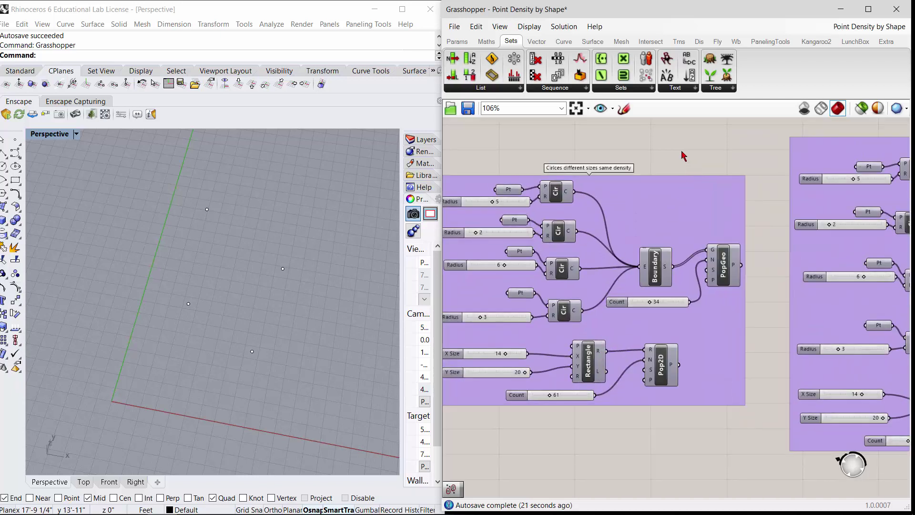
{"action": "right_click_drag", "start_coordinate": [662, 155], "coordinate": [695, 146]}
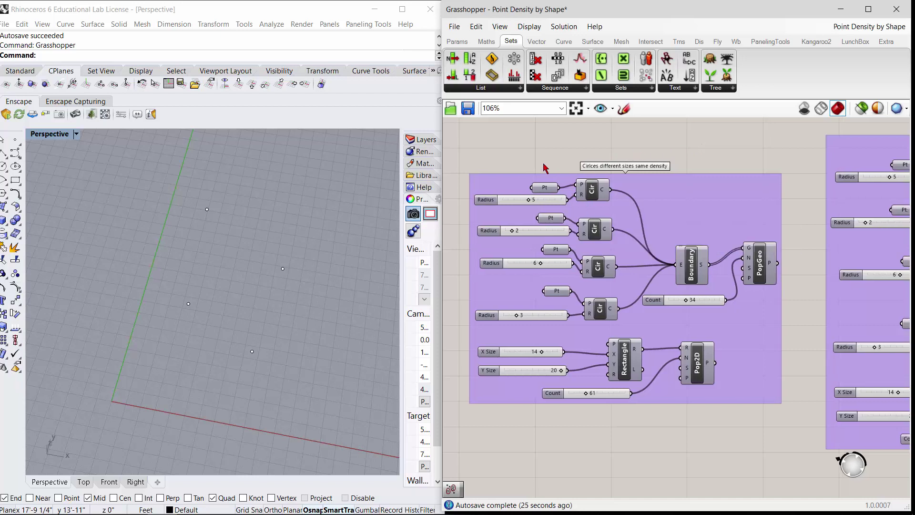
{"action": "left_click_drag", "start_coordinate": [572, 149], "coordinate": [669, 431]}
- Turn on the Rhino preview for the circle and rectangle components
{"action": "middle_click", "coordinate": [624, 365]}
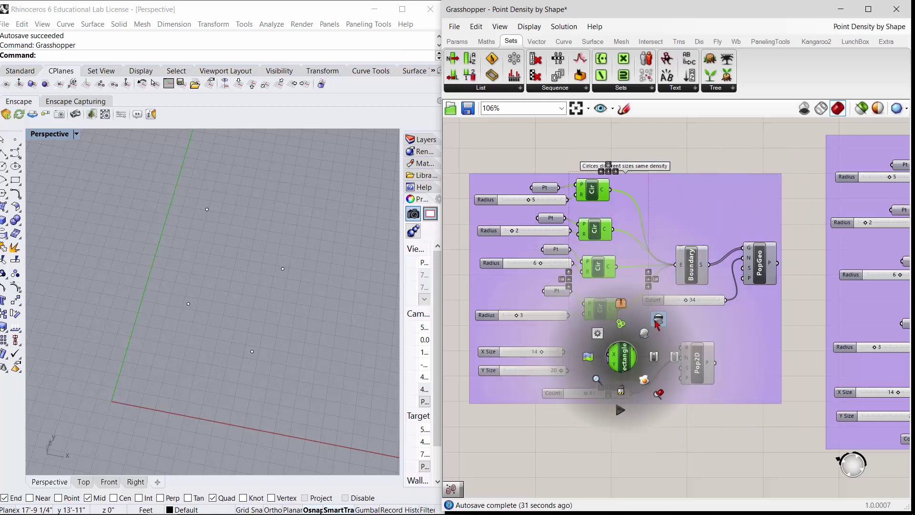
{"action": "scroll", "coordinate": [636, 315], "scroll_direction": "up", "scroll_amount": 2}
{"action": "middle_click", "coordinate": [632, 307]}
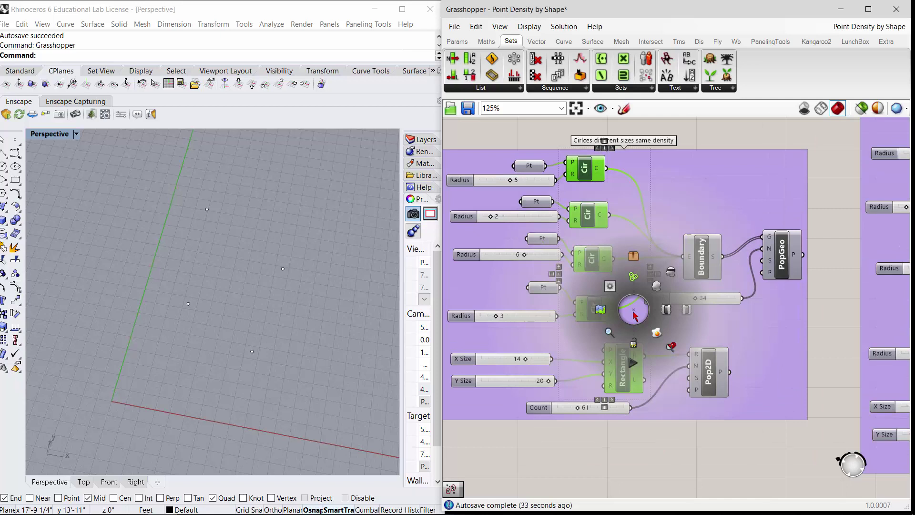
{"action": "left_click", "coordinate": [656, 291]}
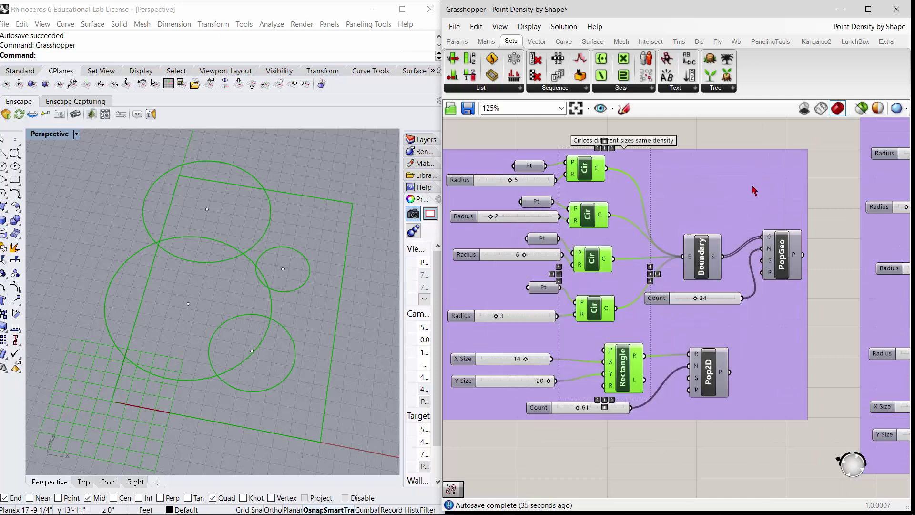
{"action": "left_click", "coordinate": [739, 148]}
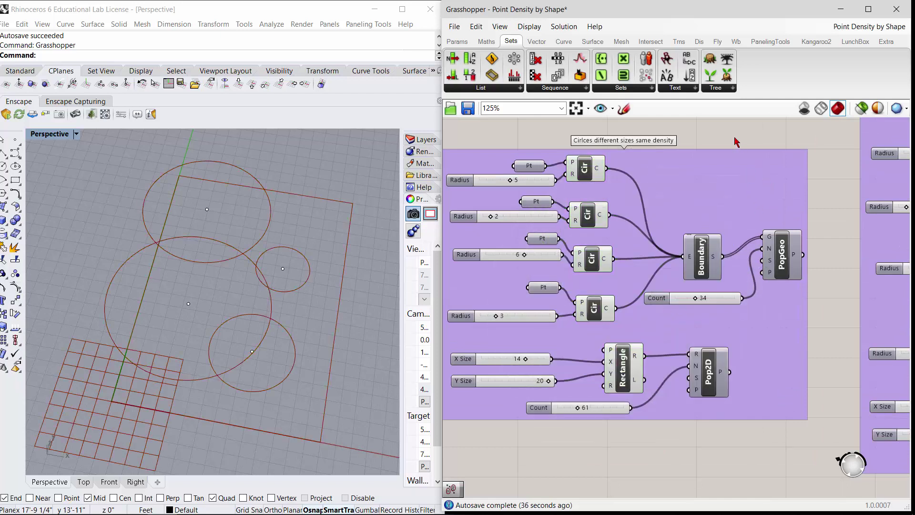
- Turn on the preview for PopGeo and Pop2D so their points show in Rhino
{"action": "left_click", "coordinate": [781, 257]}
{"action": "middle_click", "coordinate": [784, 262]}
{"action": "left_click", "coordinate": [805, 236]}
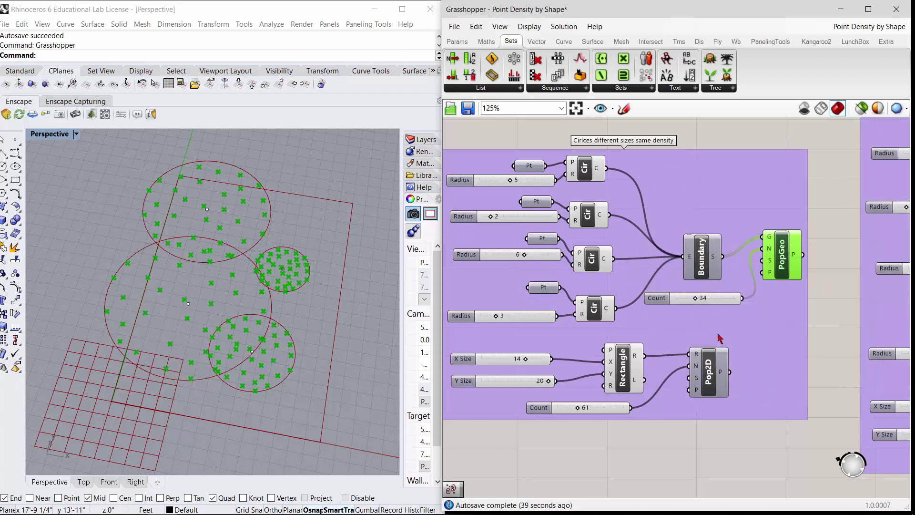
{"action": "left_click", "coordinate": [716, 373]}
{"action": "scroll", "coordinate": [716, 373], "scroll_direction": "up", "scroll_amount": 2}
{"action": "middle_click", "coordinate": [716, 373]}
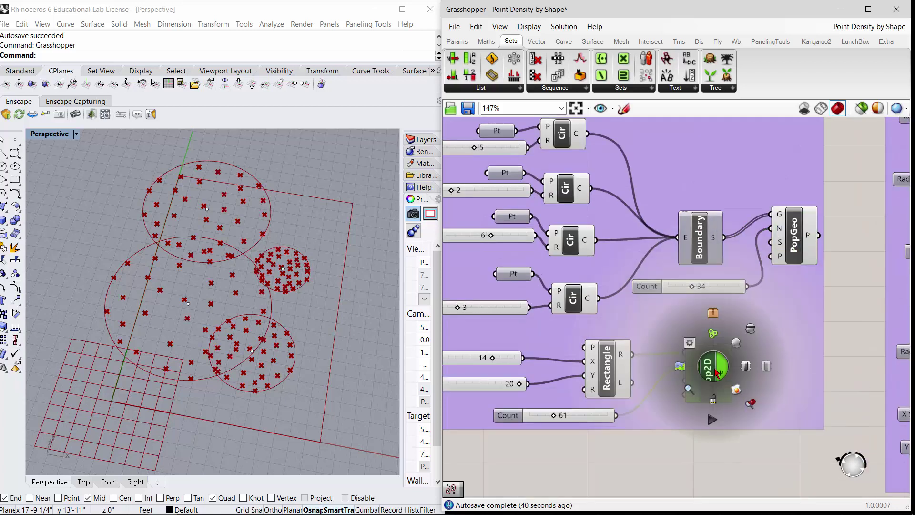
{"action": "left_click", "coordinate": [735, 347]}
{"action": "left_click", "coordinate": [345, 244]}
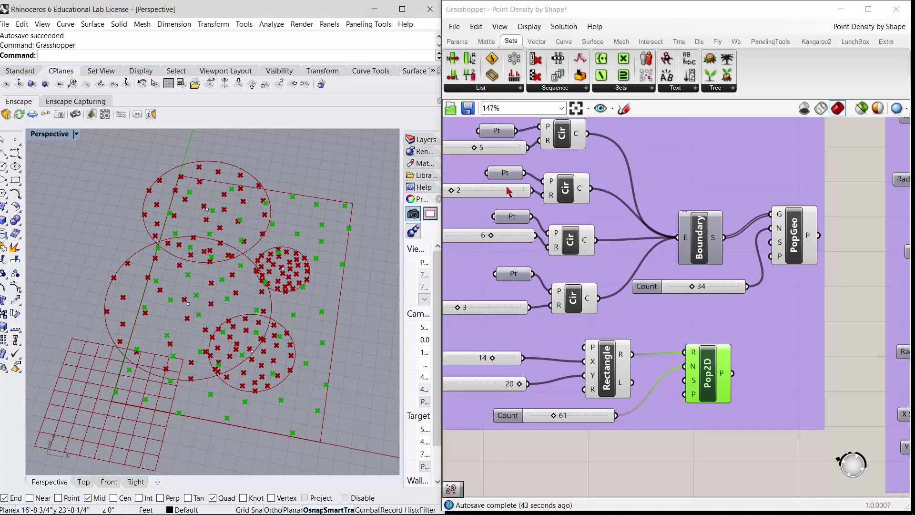
{"action": "left_click", "coordinate": [669, 458]}
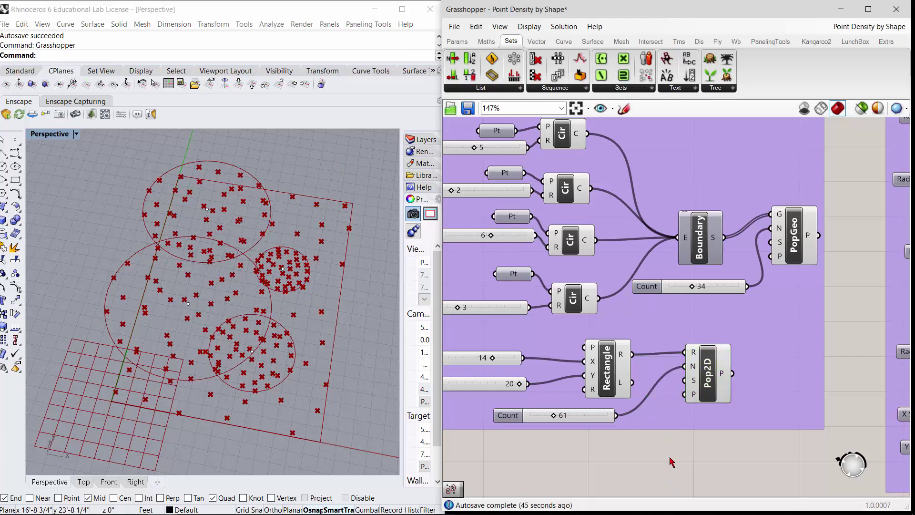
- Raise the PopGeo circle point count from 34 to 39
{"action": "scroll", "coordinate": [682, 459], "scroll_direction": "down", "scroll_amount": 2}
{"action": "scroll", "coordinate": [683, 459], "scroll_direction": "down", "scroll_amount": 2}
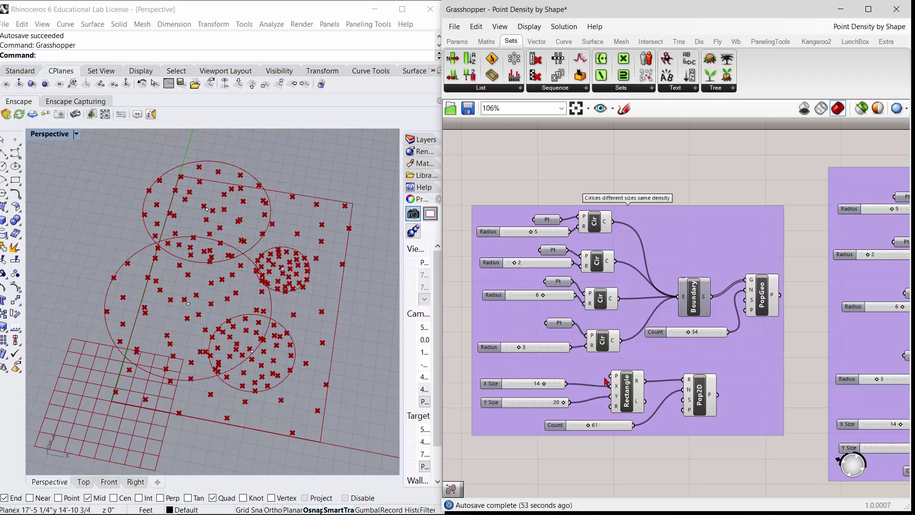
{"action": "scroll", "coordinate": [633, 369], "scroll_direction": "up", "scroll_amount": 1}
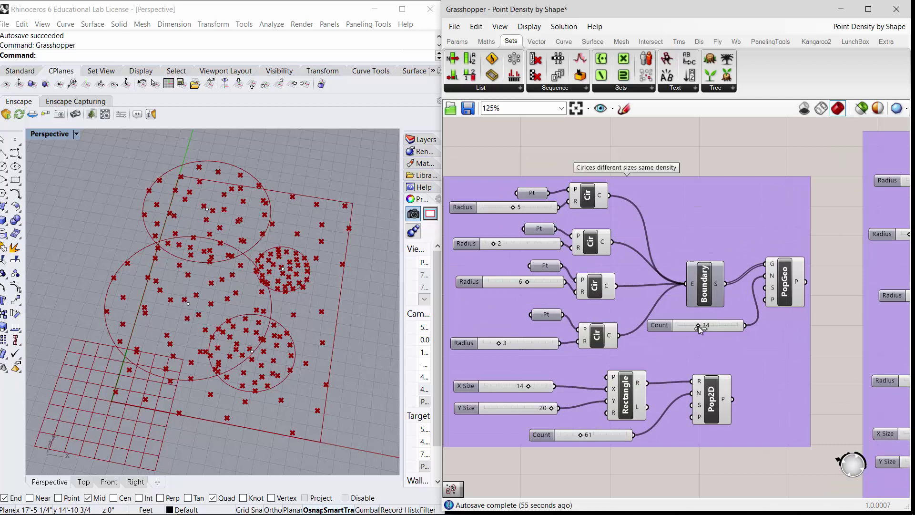
{"action": "mouse_move", "coordinate": [699, 326]}
{"action": "left_mouse_down"}
{"action": "mouse_move", "coordinate": [729, 326]}
{"action": "mouse_move", "coordinate": [684, 328]}
{"action": "mouse_move", "coordinate": [710, 330]}
{"action": "mouse_move", "coordinate": [686, 328]}
{"action": "mouse_move", "coordinate": [702, 329]}
{"action": "left_mouse_up"}
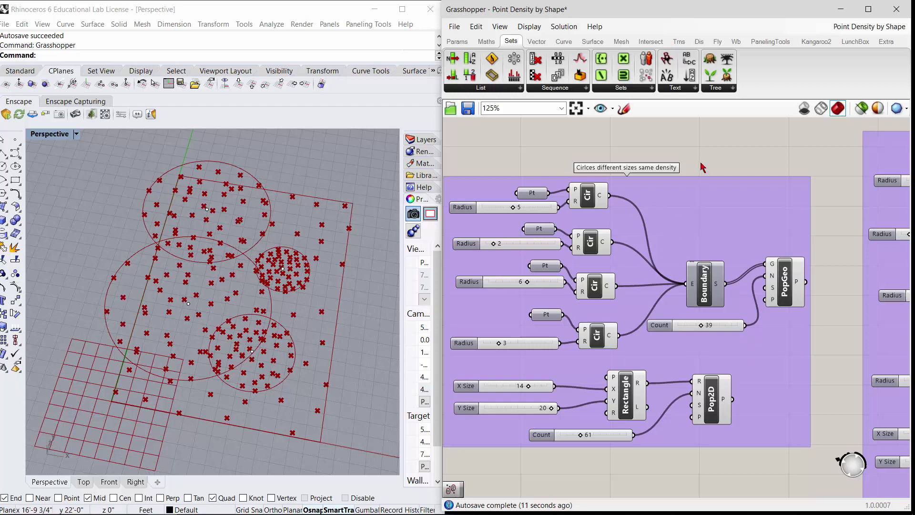
- Turn off the Rhino preview for the different-sized circles group
{"action": "scroll", "coordinate": [632, 232], "scroll_direction": "down", "scroll_amount": 4}
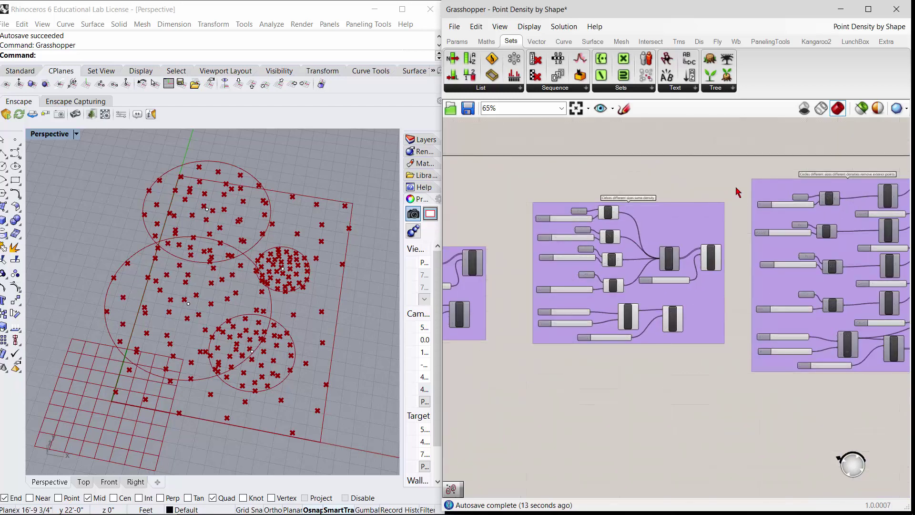
{"action": "left_click", "coordinate": [615, 276]}
{"action": "middle_click", "coordinate": [613, 275]}
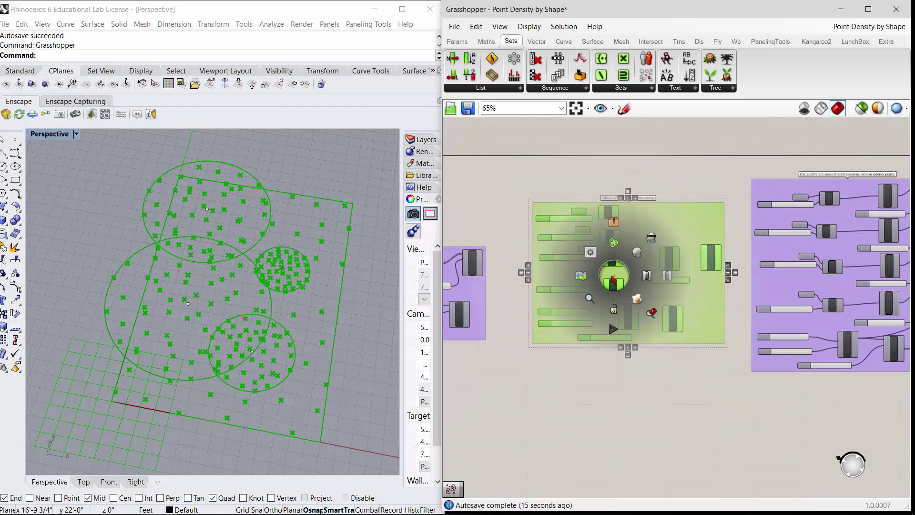
{"action": "left_click", "coordinate": [652, 238]}
{"action": "left_click", "coordinate": [621, 370]}
- Zoom in on the 'Circles different sizes different densities remove exterior points' group
{"action": "scroll", "coordinate": [571, 341], "scroll_direction": "down", "scroll_amount": 3}
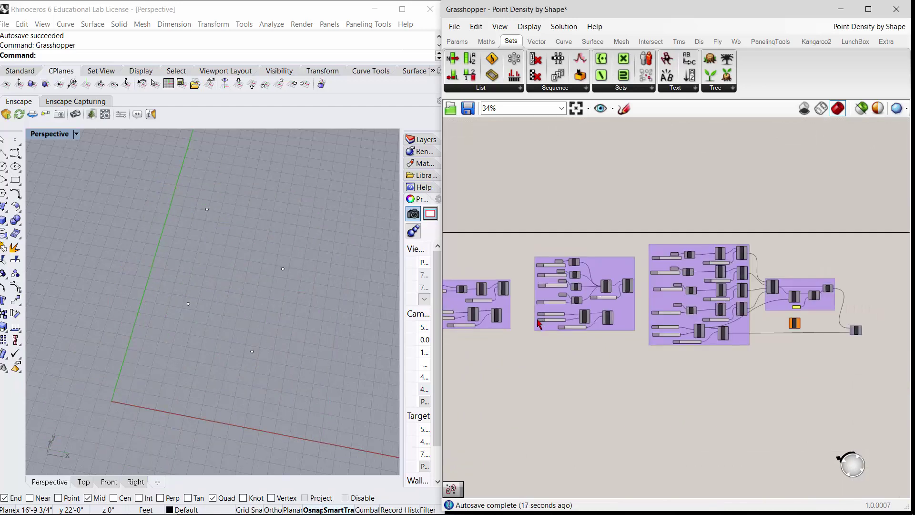
{"action": "scroll", "coordinate": [745, 329], "scroll_direction": "up", "scroll_amount": 5}
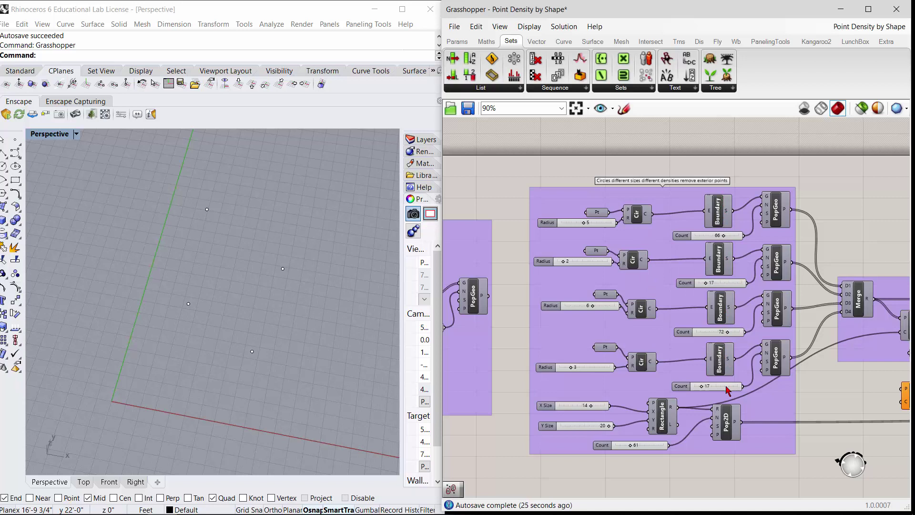
{"action": "mouse_move", "coordinate": [727, 390]}
{"action": "scroll", "coordinate": [662, 260], "scroll_direction": "down", "scroll_amount": 2}
- Turn the Rhino preview back on for the whole third circles group
{"action": "left_click_drag", "start_coordinate": [761, 192], "coordinate": [556, 418]}
{"action": "middle_click", "coordinate": [661, 310]}
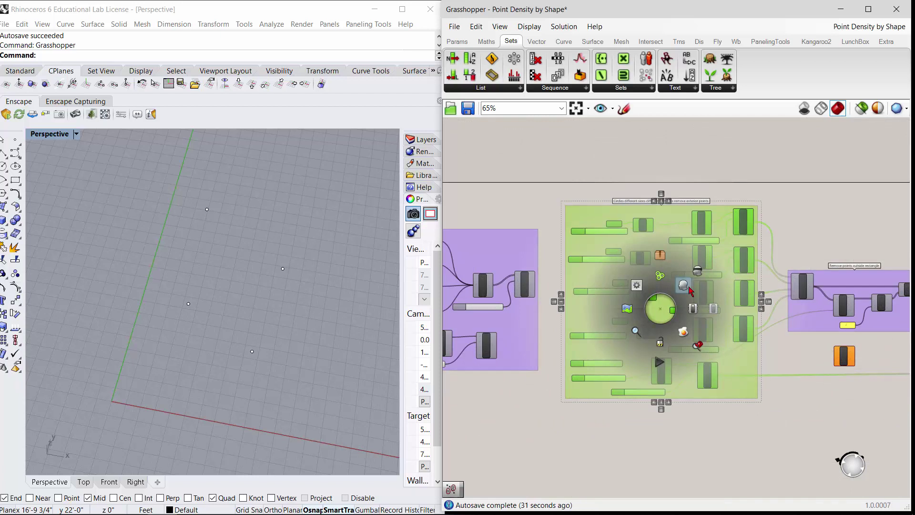
{"action": "left_click", "coordinate": [698, 274]}
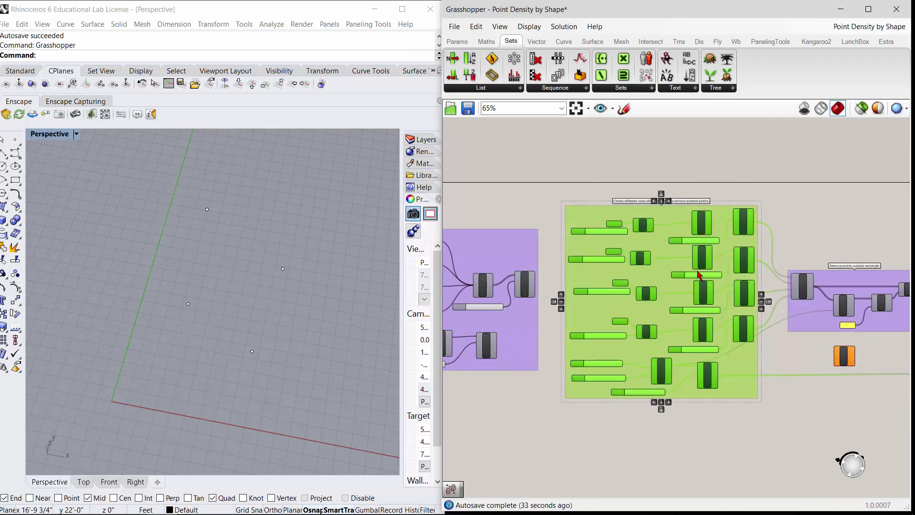
{"action": "scroll", "coordinate": [690, 255], "scroll_direction": "up", "scroll_amount": 1}
{"action": "middle_click", "coordinate": [691, 256]}
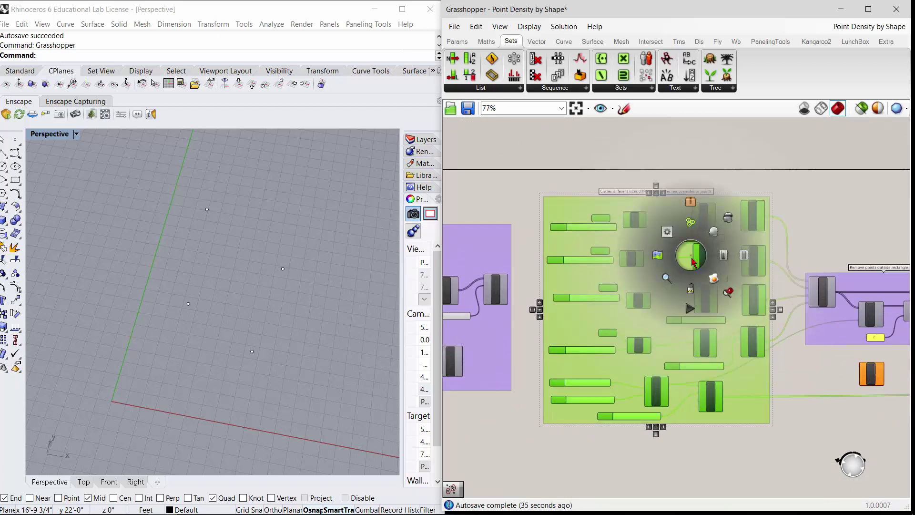
{"action": "left_click", "coordinate": [714, 232]}
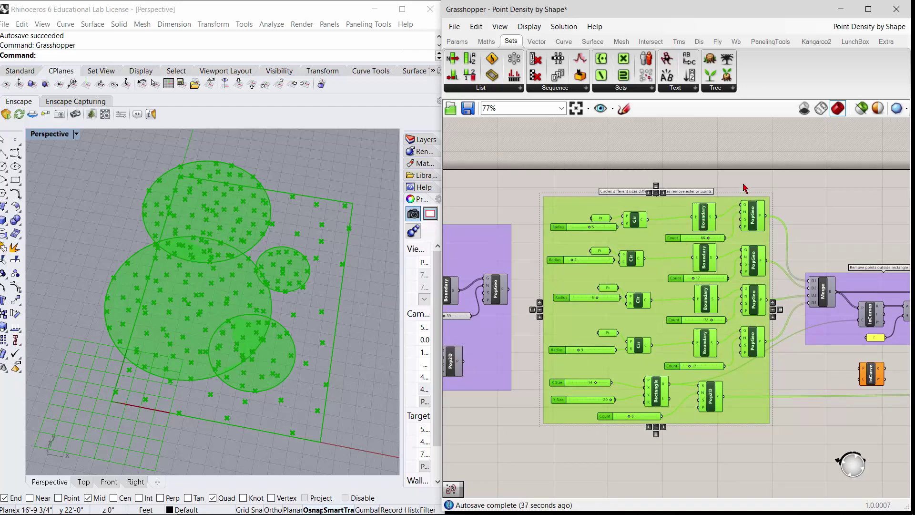
{"action": "left_click", "coordinate": [727, 179]}
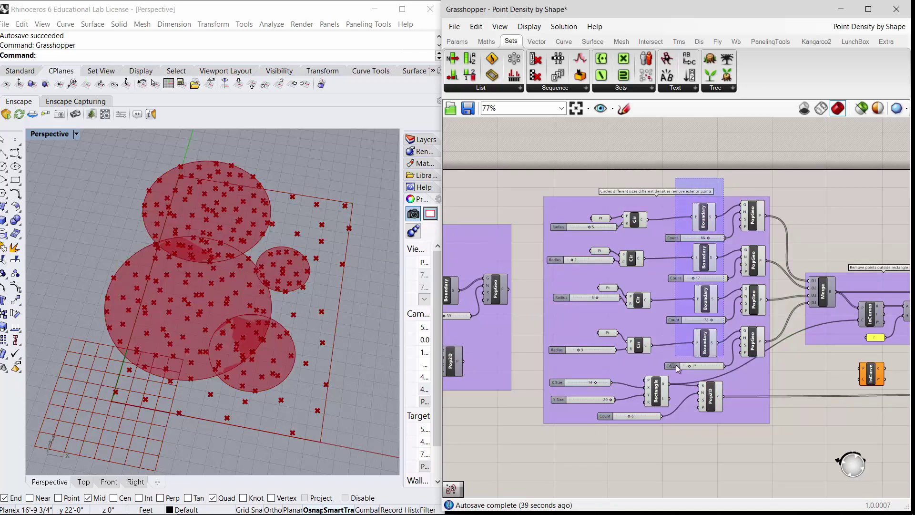
- Turn off the preview for the Boundary surface components
{"action": "left_click", "coordinate": [682, 281]}
{"action": "middle_click", "coordinate": [706, 293]}
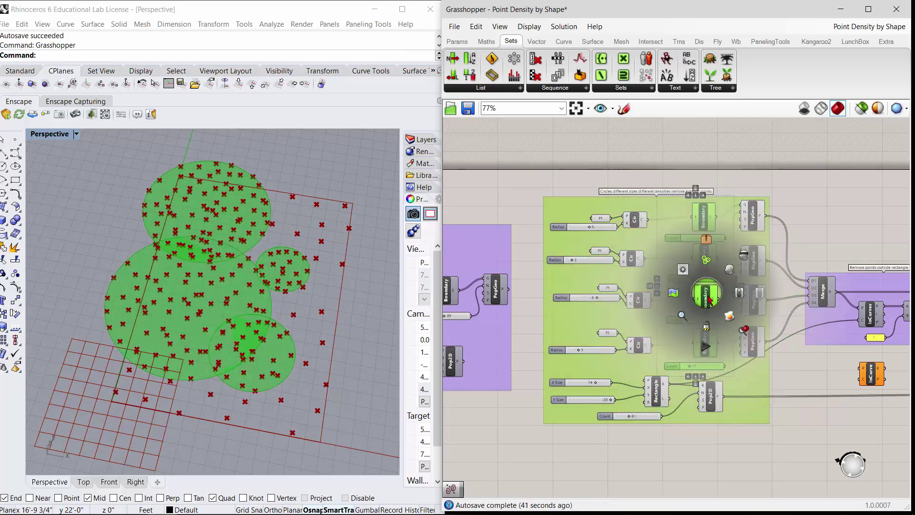
{"action": "left_click", "coordinate": [747, 261]}
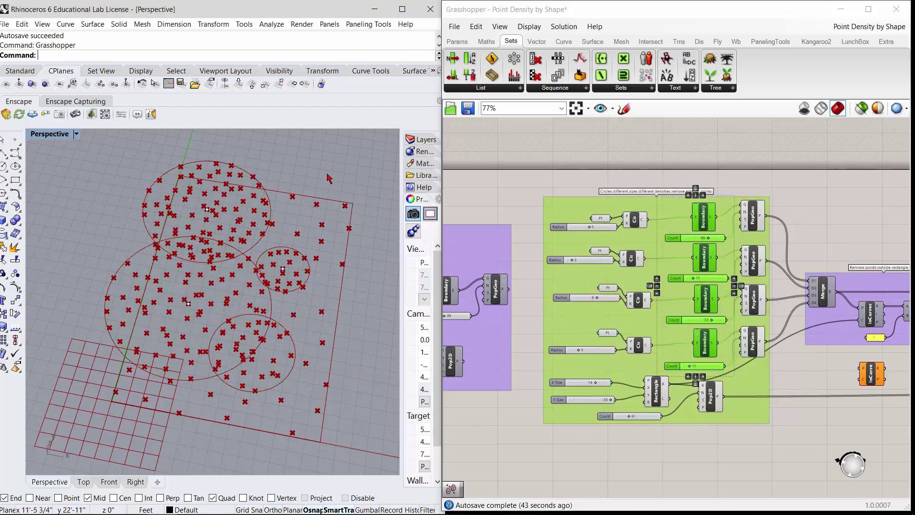
- Raise the fourth circle's point count slider to 35
{"action": "scroll", "coordinate": [746, 371], "scroll_direction": "up", "scroll_amount": 2}
{"action": "scroll", "coordinate": [746, 371], "scroll_direction": "up", "scroll_amount": 1}
{"action": "left_click", "coordinate": [715, 432]}
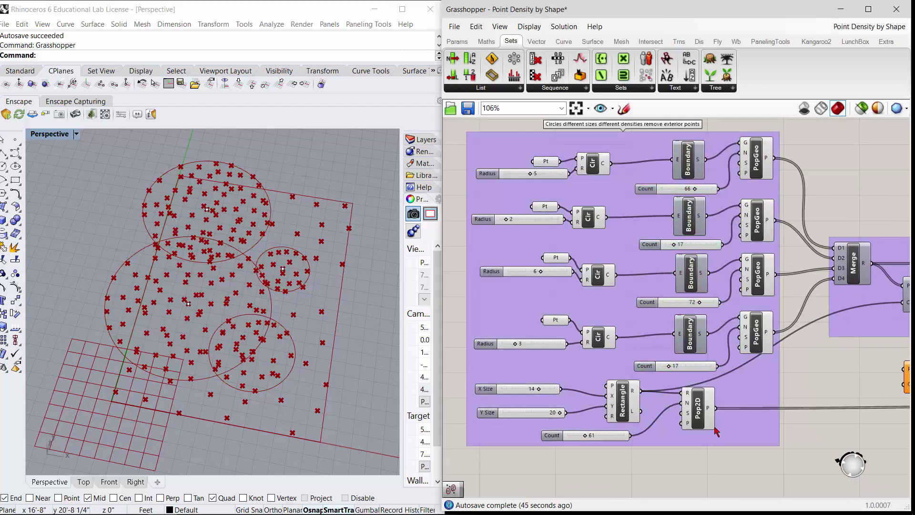
{"action": "mouse_move", "coordinate": [669, 367]}
{"action": "left_mouse_down"}
{"action": "mouse_move", "coordinate": [694, 367]}
{"action": "mouse_move", "coordinate": [666, 368]}
{"action": "mouse_move", "coordinate": [678, 369]}
{"action": "left_mouse_up"}
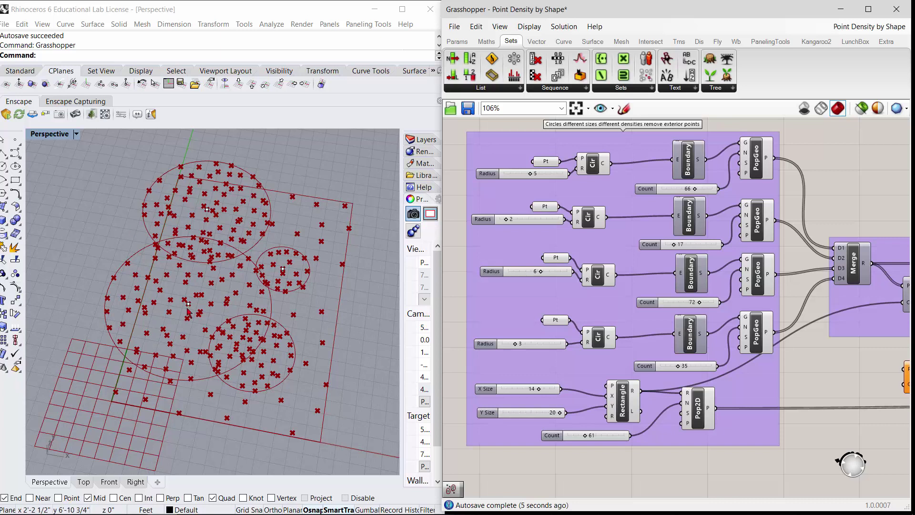
{"action": "scroll", "coordinate": [265, 268], "scroll_direction": "down", "scroll_amount": 1}
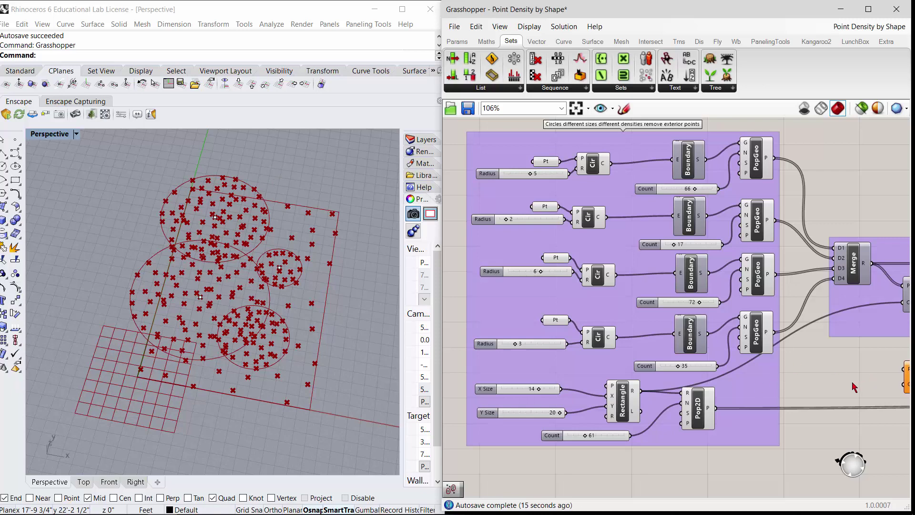
- Bring Cull and Merge into view and highlight each of the four circles' points in Rhino
{"action": "scroll", "coordinate": [602, 317], "scroll_direction": "down", "scroll_amount": 4}
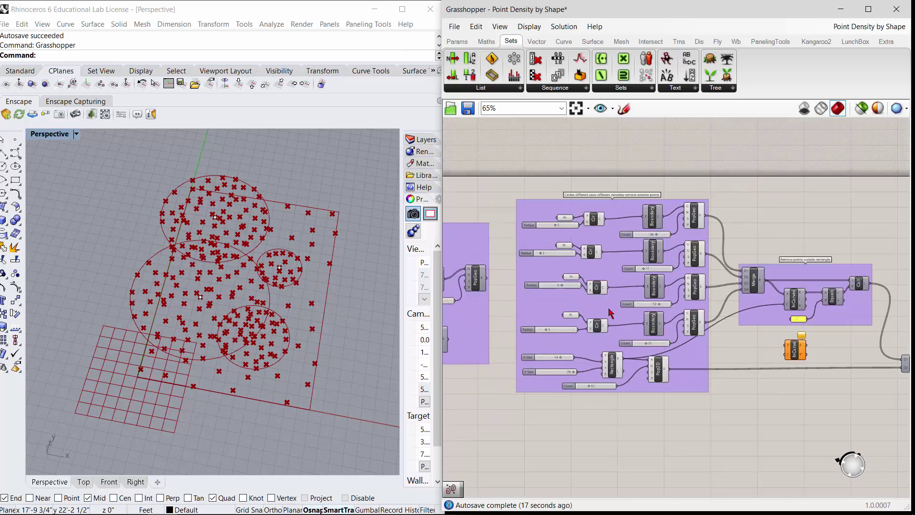
{"action": "scroll", "coordinate": [723, 304], "scroll_direction": "up", "scroll_amount": 4}
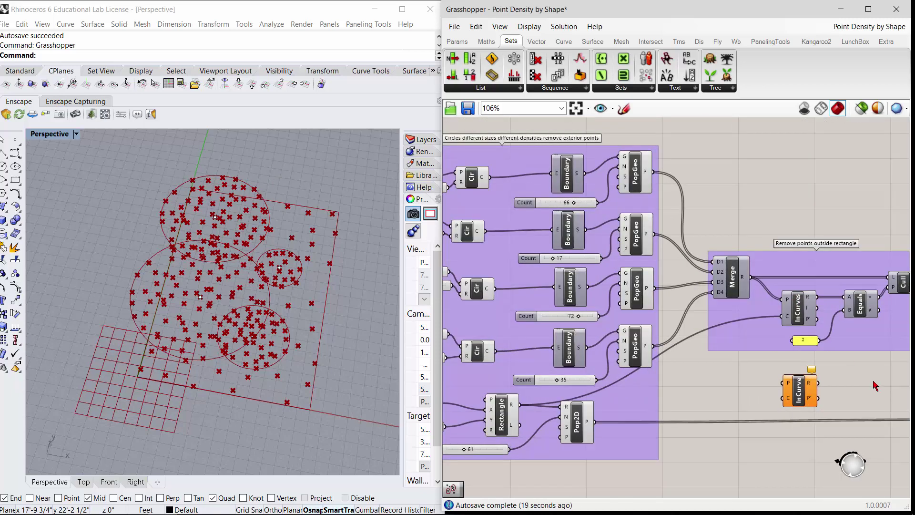
{"action": "right_click_drag", "start_coordinate": [874, 385], "coordinate": [776, 380]}
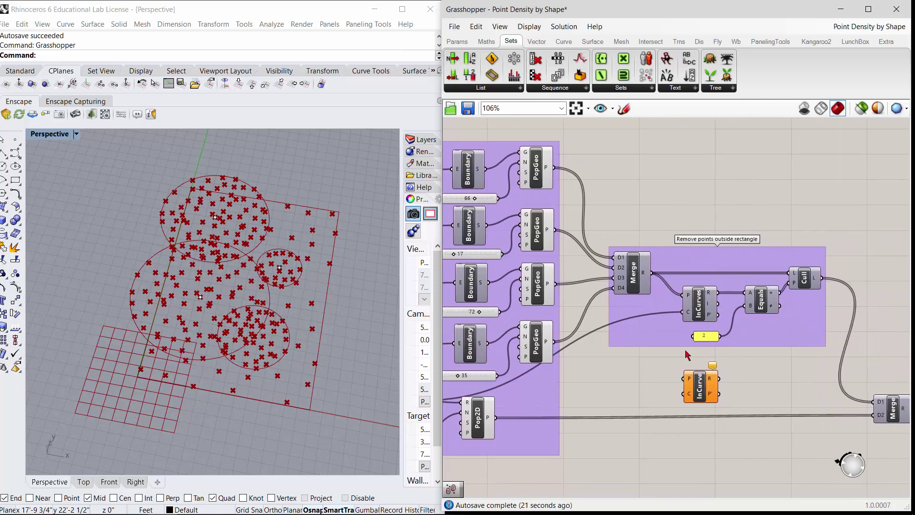
{"action": "scroll", "coordinate": [497, 186], "scroll_direction": "up", "scroll_amount": 2}
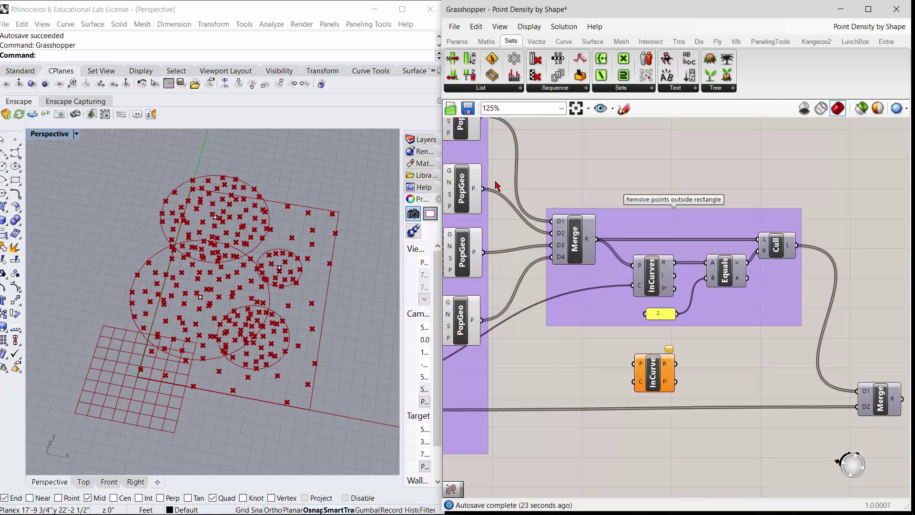
{"action": "scroll", "coordinate": [604, 267], "scroll_direction": "down", "scroll_amount": 5}
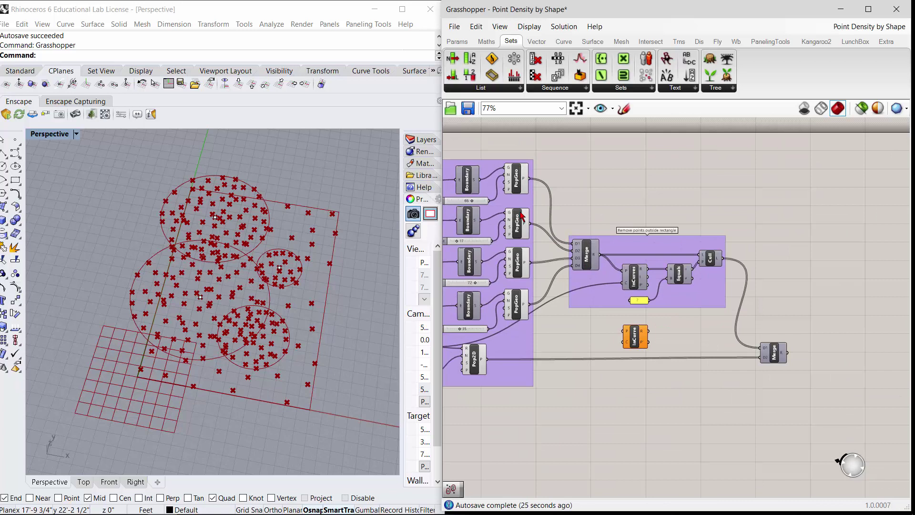
{"action": "left_click", "coordinate": [520, 186]}
{"action": "left_click", "coordinate": [518, 231]}
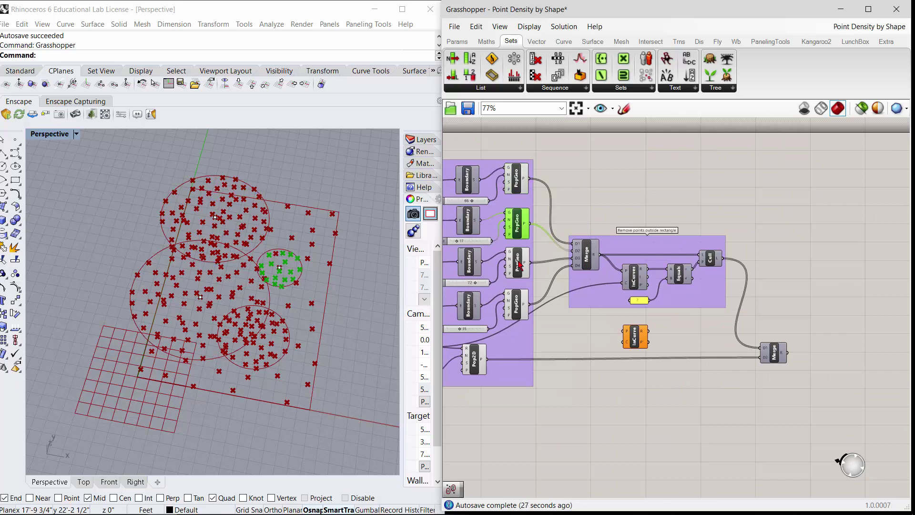
{"action": "left_click", "coordinate": [520, 265]}
{"action": "left_click", "coordinate": [520, 307]}
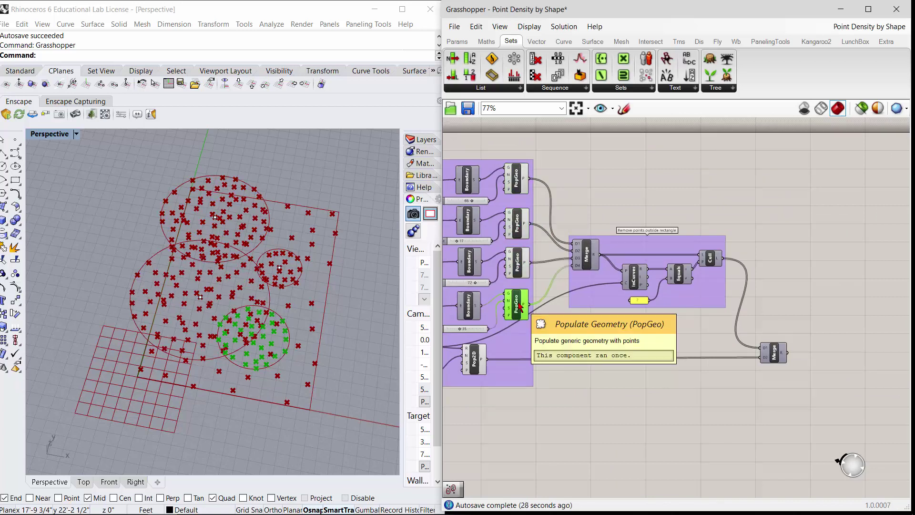
{"action": "left_click", "coordinate": [581, 396]}
- Select the Rectangle component to highlight the rectangle in Rhino
{"action": "scroll", "coordinate": [643, 316], "scroll_direction": "up", "scroll_amount": 2}
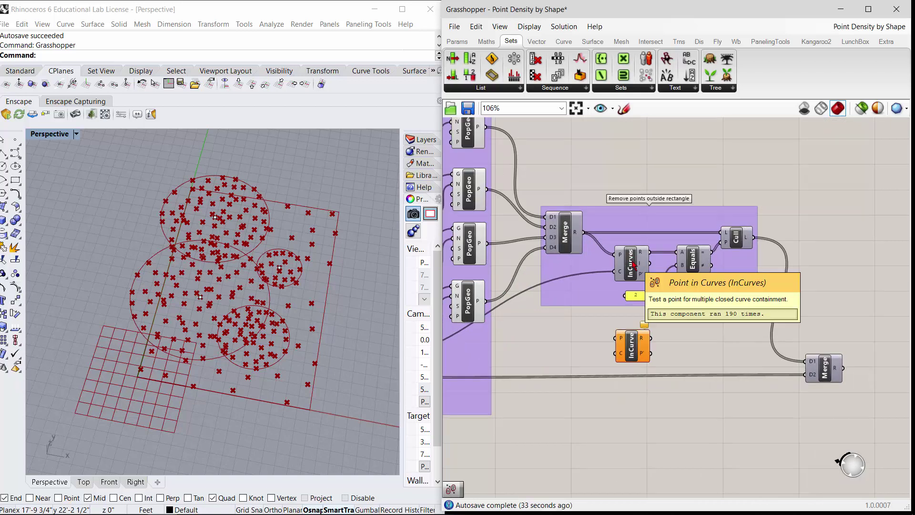
{"action": "scroll", "coordinate": [722, 307], "scroll_direction": "down", "scroll_amount": 4}
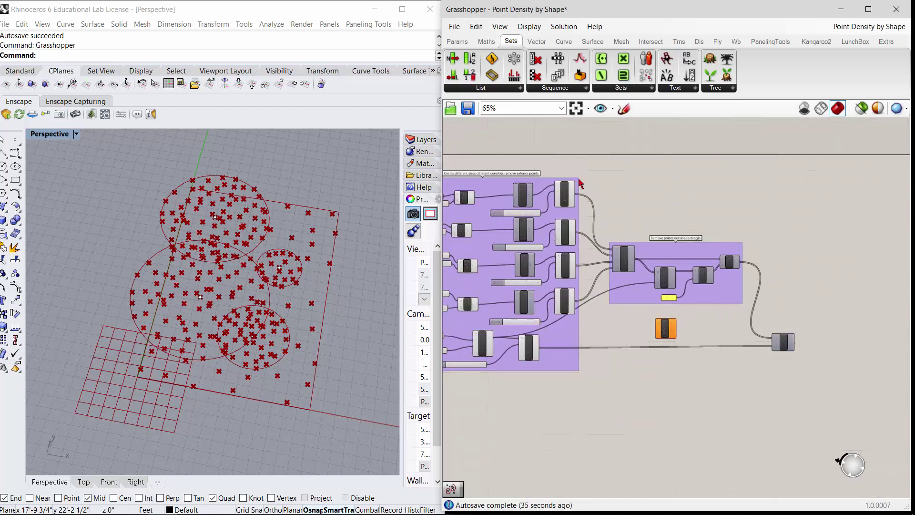
{"action": "scroll", "coordinate": [504, 346], "scroll_direction": "up", "scroll_amount": 2}
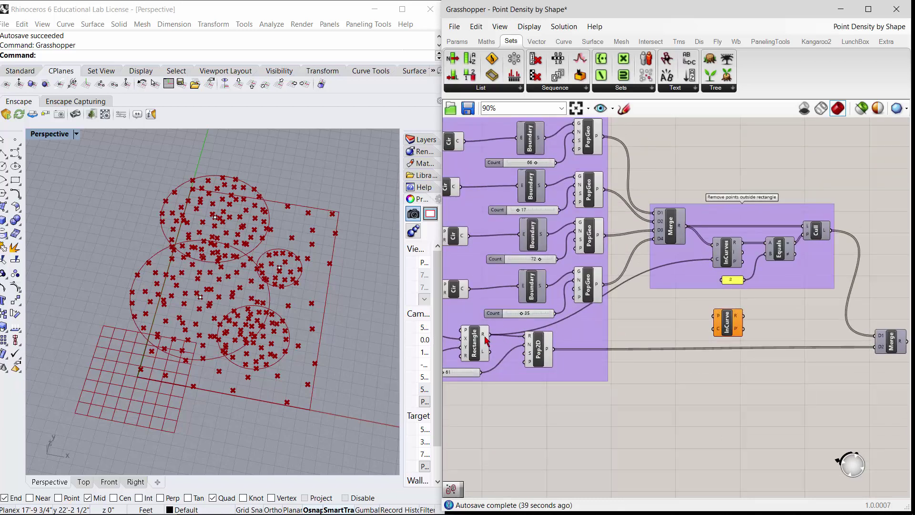
{"action": "left_click", "coordinate": [485, 339]}
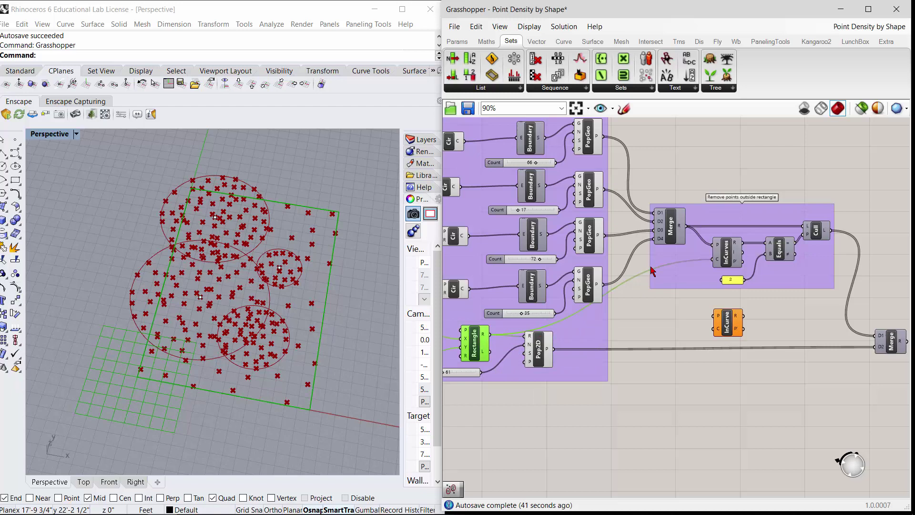
- Deselect the rectangle and read InCurves' outputs: 190 points, each classed 0 outside or 2 inside
{"action": "scroll", "coordinate": [789, 319], "scroll_direction": "up", "scroll_amount": 2}
{"action": "left_click", "coordinate": [789, 319]}
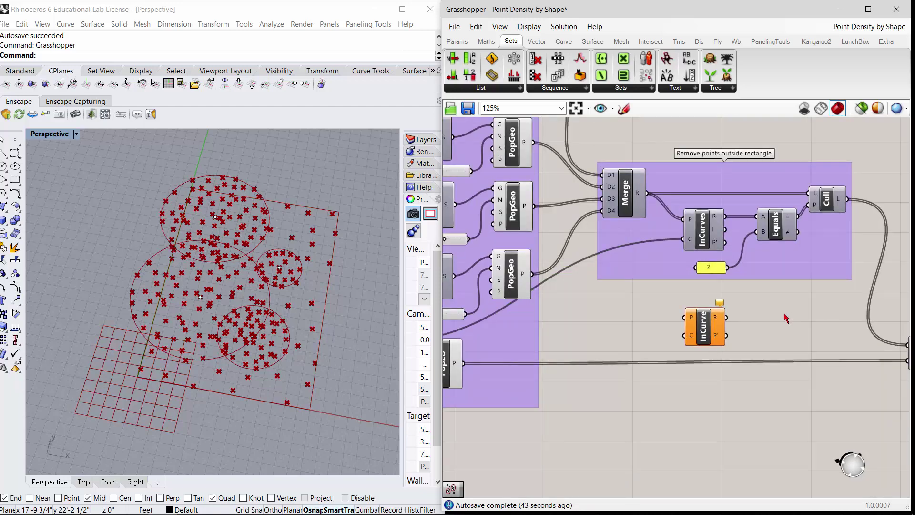
{"action": "mouse_move", "coordinate": [716, 245]}
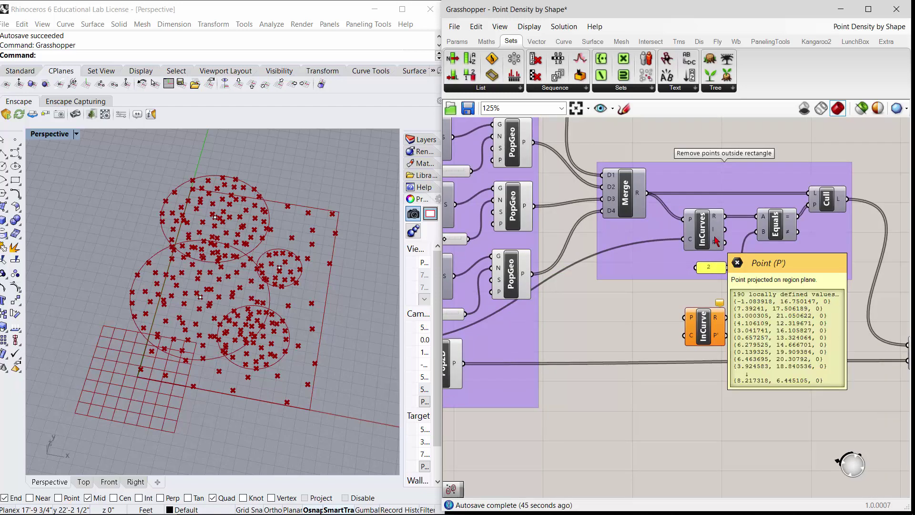
{"action": "mouse_move", "coordinate": [720, 220]}
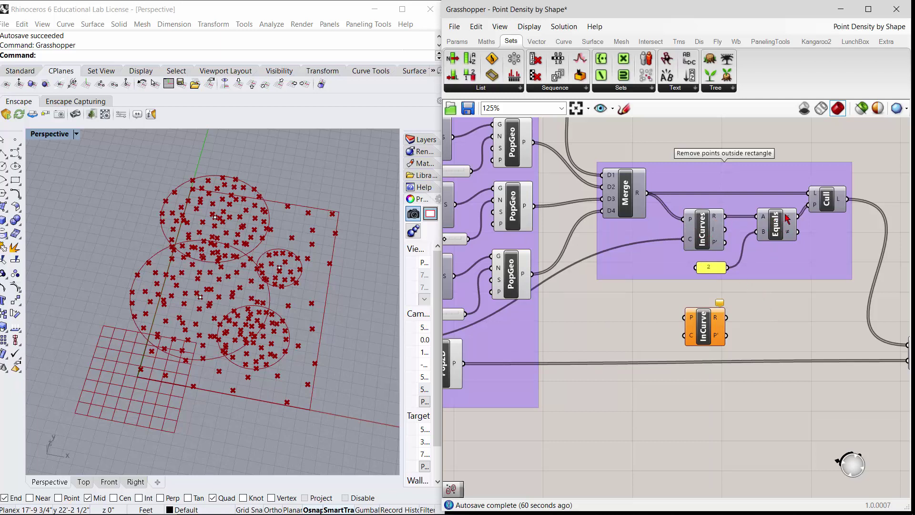
{"action": "scroll", "coordinate": [794, 281], "scroll_direction": "up", "scroll_amount": 3}
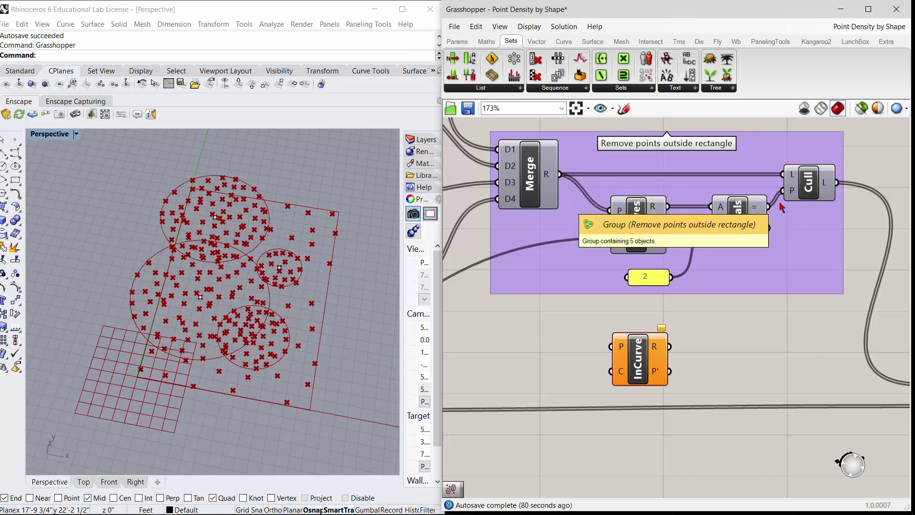
{"action": "scroll", "coordinate": [781, 208], "scroll_direction": "down", "scroll_amount": 5}
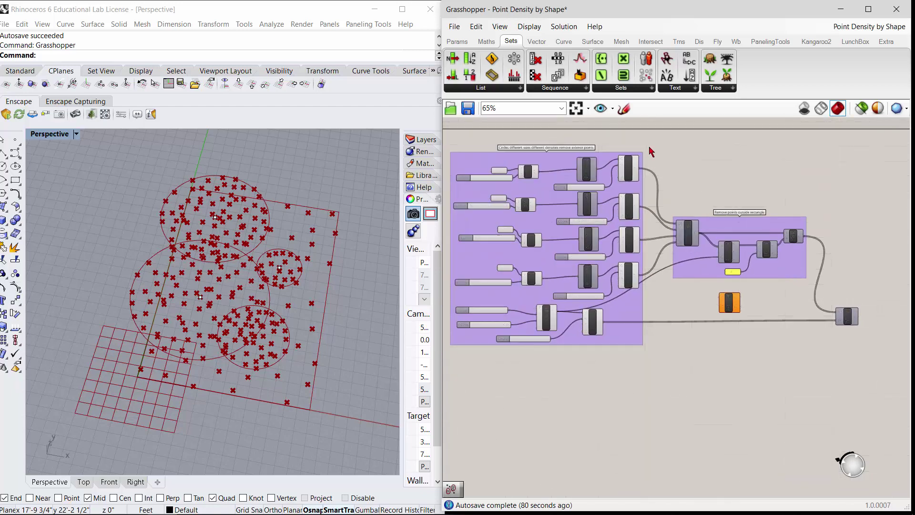
- Disable the preview for all components of the point-generating group
{"action": "left_click_drag", "start_coordinate": [634, 167], "coordinate": [481, 362]}
{"action": "middle_click", "coordinate": [558, 298]}
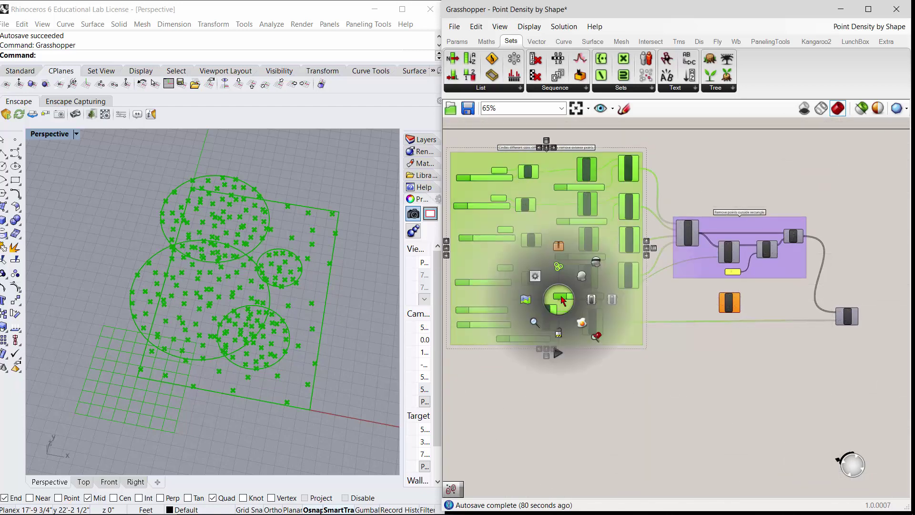
{"action": "left_click", "coordinate": [595, 264]}
{"action": "left_click", "coordinate": [732, 366]}
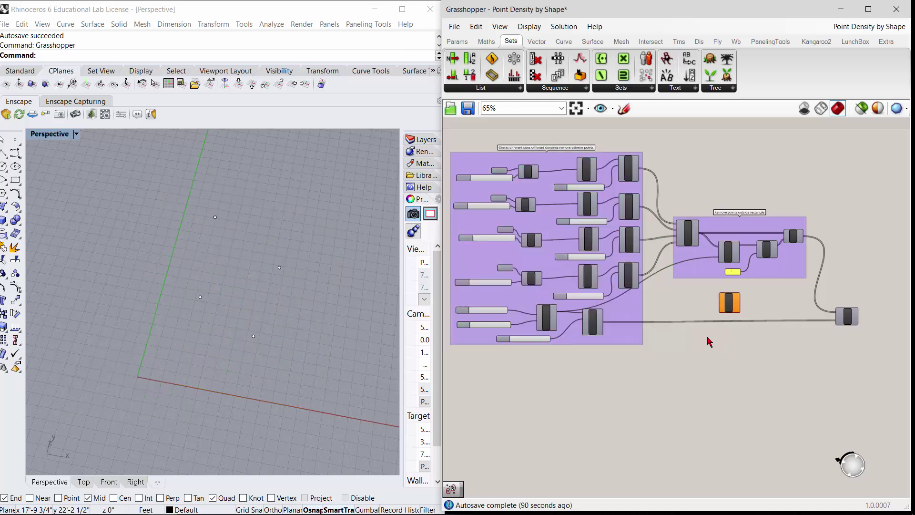
- Preview only the Cull component and wire Equals' not-equal output into Cull's pattern input
{"action": "scroll", "coordinate": [706, 339], "scroll_direction": "up", "scroll_amount": 1}
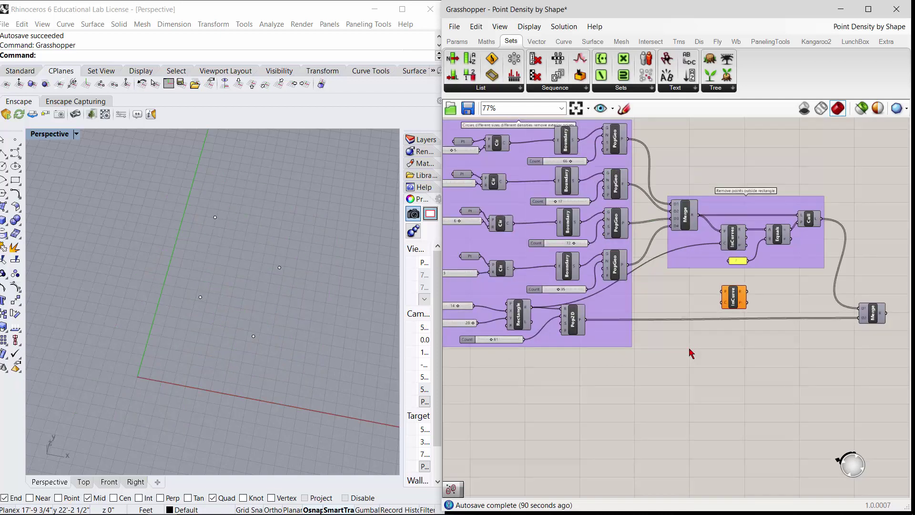
{"action": "scroll", "coordinate": [684, 368], "scroll_direction": "up", "scroll_amount": 1}
{"action": "right_click_drag", "start_coordinate": [684, 367], "coordinate": [594, 395]}
{"action": "left_click", "coordinate": [701, 235]}
{"action": "right_click", "coordinate": [698, 236]}
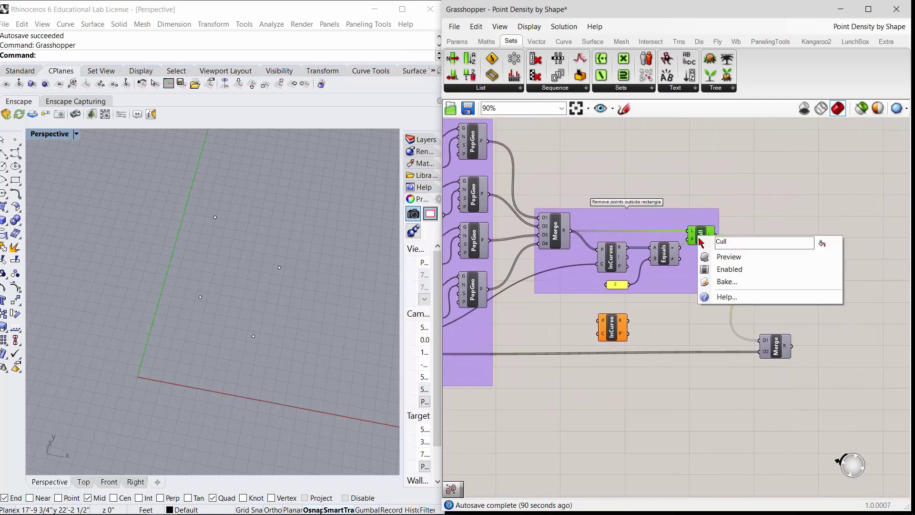
{"action": "left_click", "coordinate": [720, 257]}
{"action": "left_click", "coordinate": [701, 406]}
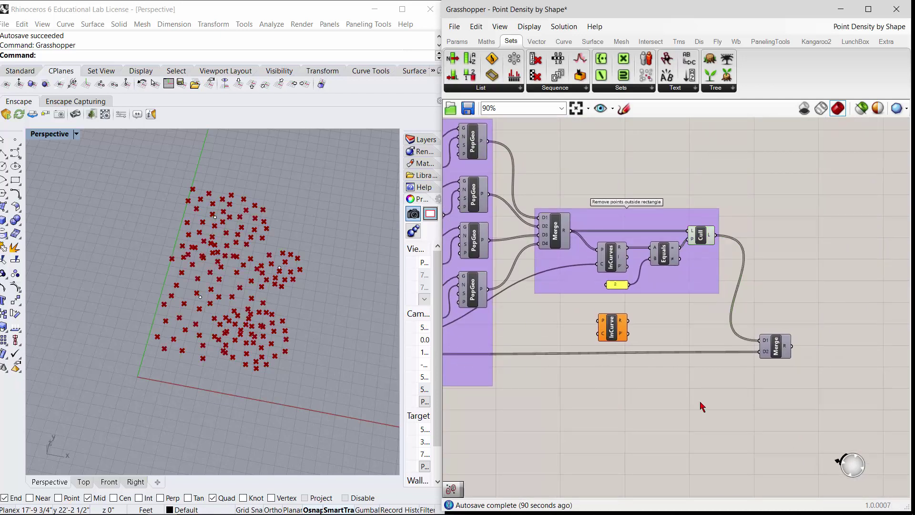
{"action": "scroll", "coordinate": [662, 263], "scroll_direction": "up", "scroll_amount": 3}
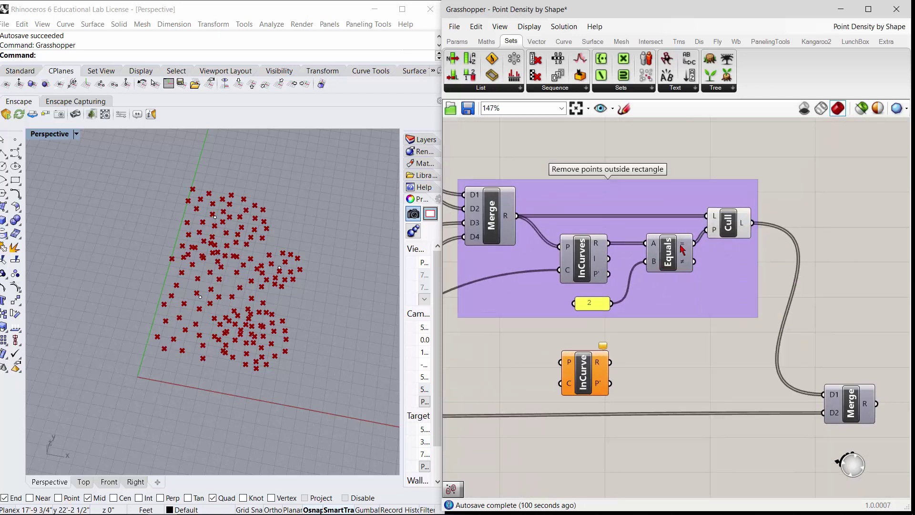
{"action": "mouse_move", "coordinate": [694, 261]}
{"action": "left_mouse_down"}
{"action": "mouse_move", "coordinate": [707, 238]}
{"action": "mouse_move", "coordinate": [694, 244]}
{"action": "left_mouse_up"}
- Select Pop2D to trace its wire into the final Merge
{"action": "scroll", "coordinate": [710, 208], "scroll_direction": "down", "scroll_amount": 2}
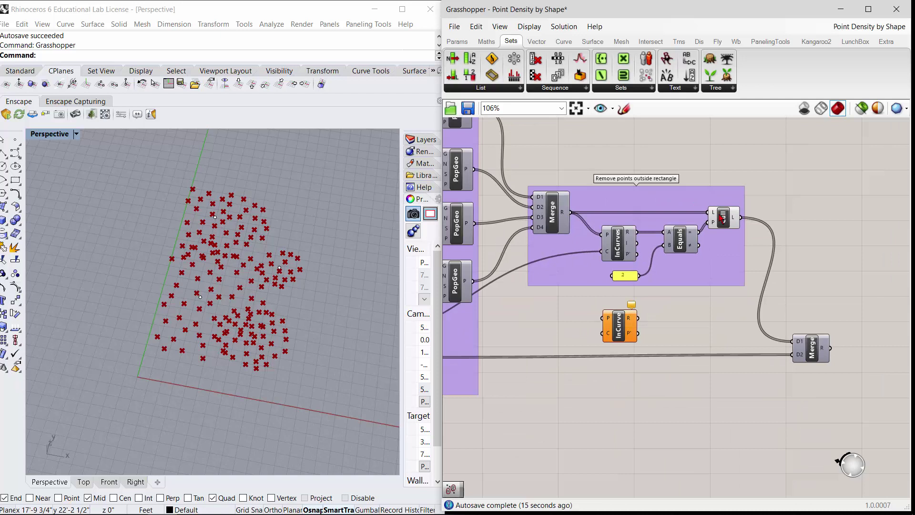
{"action": "scroll", "coordinate": [722, 216], "scroll_direction": "down", "scroll_amount": 3}
{"action": "scroll", "coordinate": [529, 312], "scroll_direction": "up", "scroll_amount": 3}
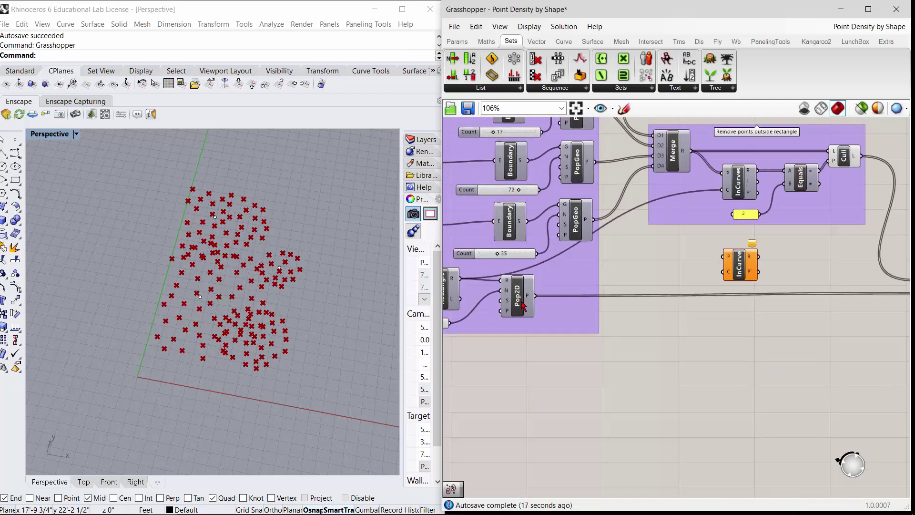
{"action": "left_click", "coordinate": [523, 305]}
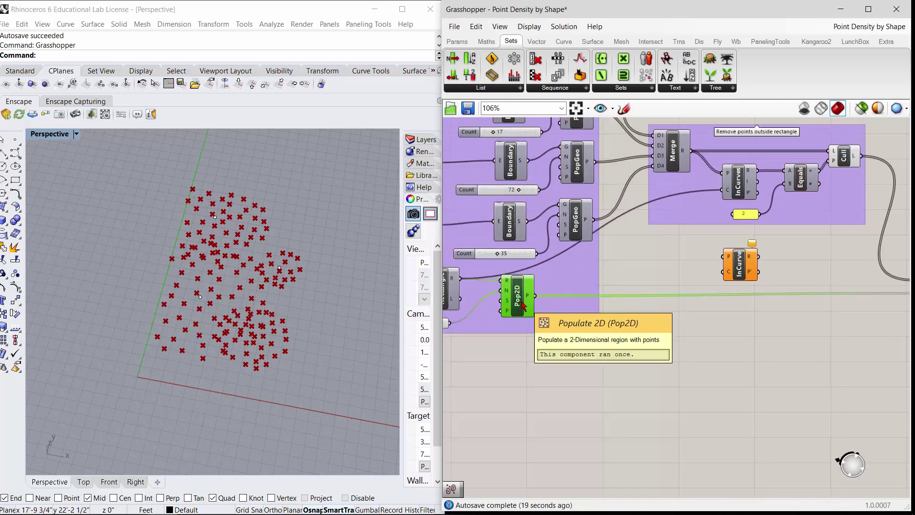
{"action": "scroll", "coordinate": [828, 310], "scroll_direction": "down", "scroll_amount": 2}
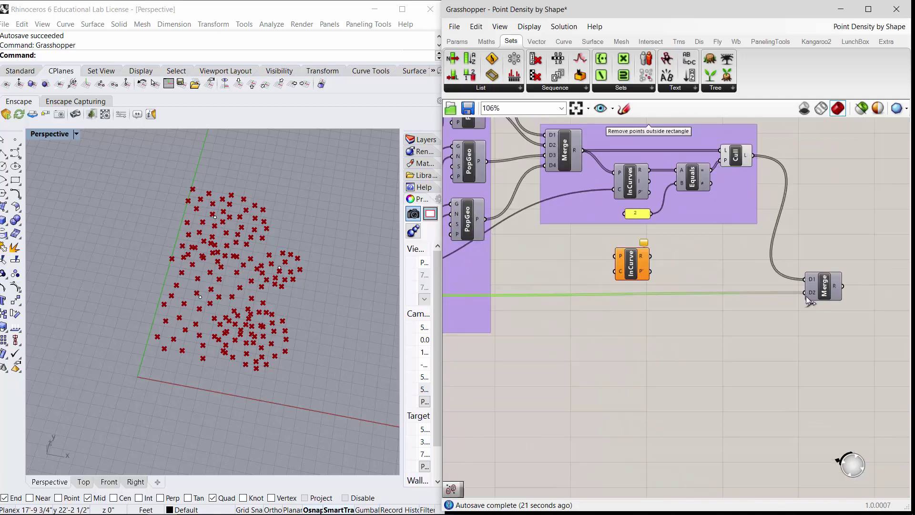
{"action": "scroll", "coordinate": [810, 302], "scroll_direction": "up", "scroll_amount": 2}
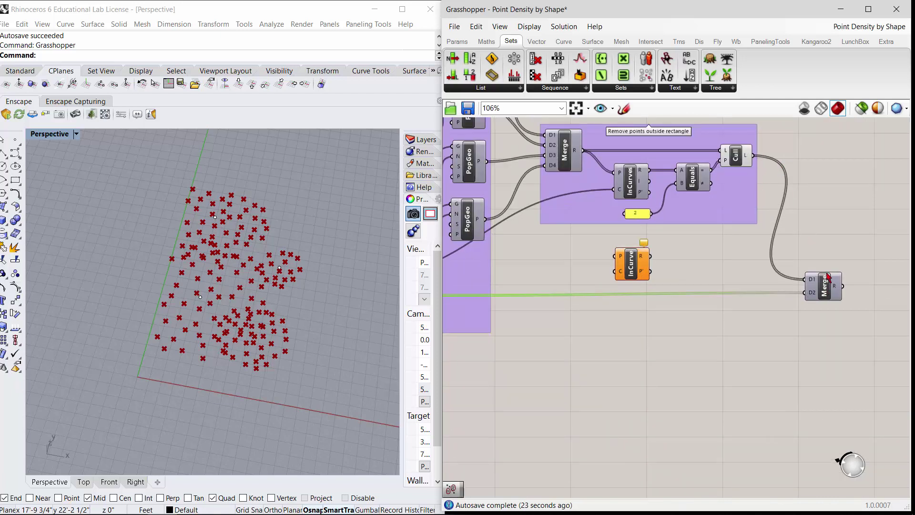
- Switch the preview from Cull to Merge, showing culled circle points with the rectangle's points
{"action": "left_click", "coordinate": [824, 292]}
{"action": "right_click", "coordinate": [824, 289]}
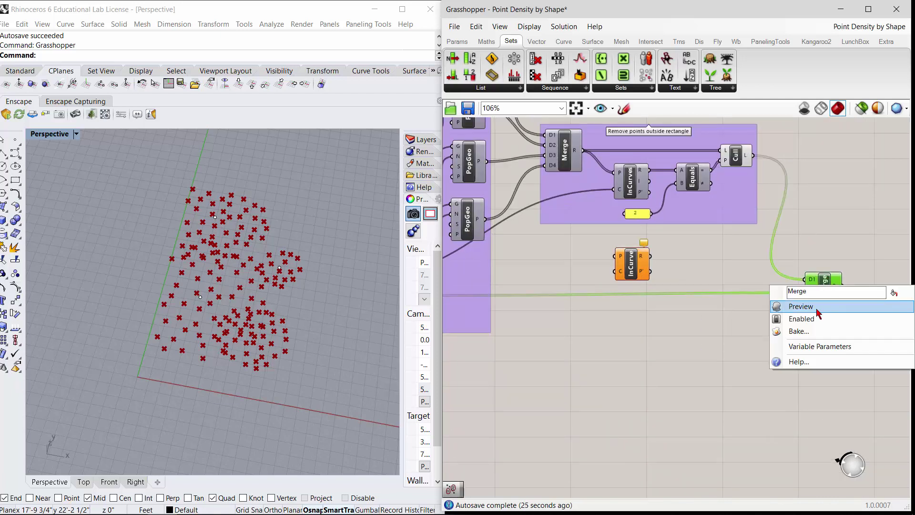
{"action": "left_click", "coordinate": [815, 307]}
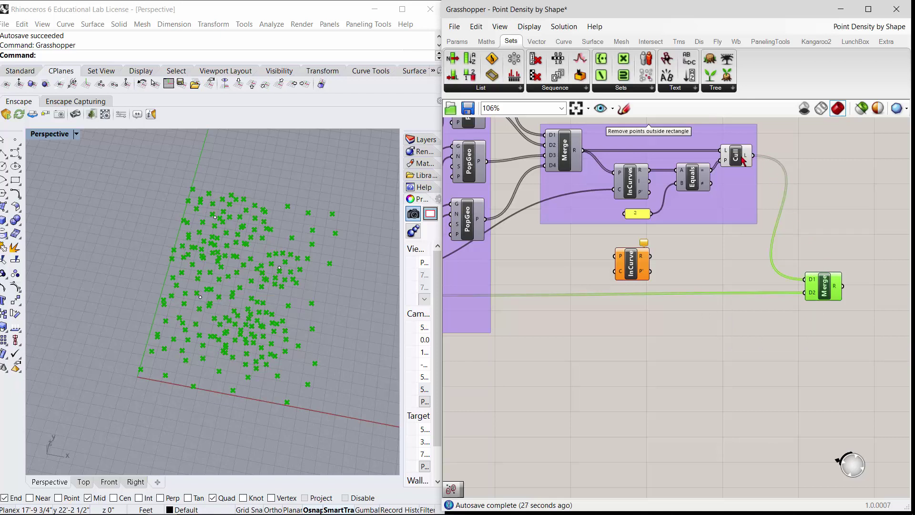
{"action": "left_click", "coordinate": [741, 161]}
{"action": "right_click", "coordinate": [742, 161]}
{"action": "left_click", "coordinate": [768, 175]}
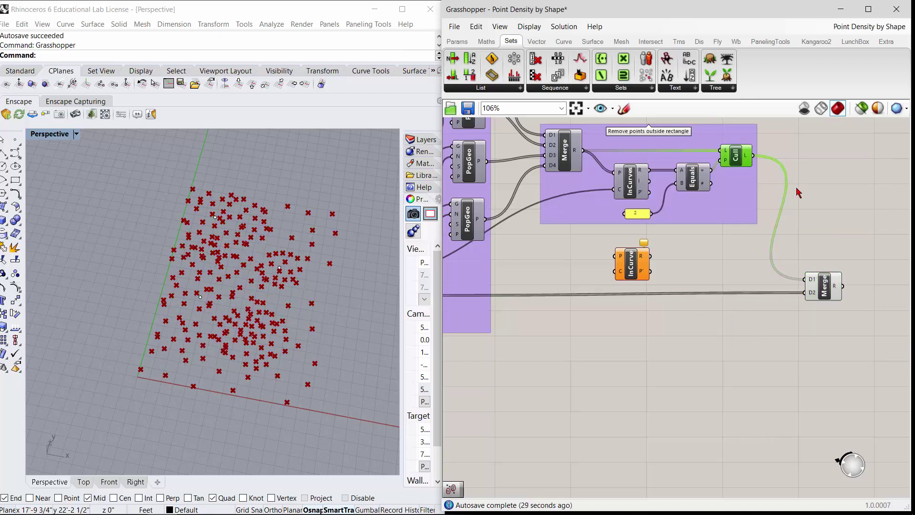
{"action": "left_click", "coordinate": [798, 192]}
{"action": "left_click", "coordinate": [824, 297]}
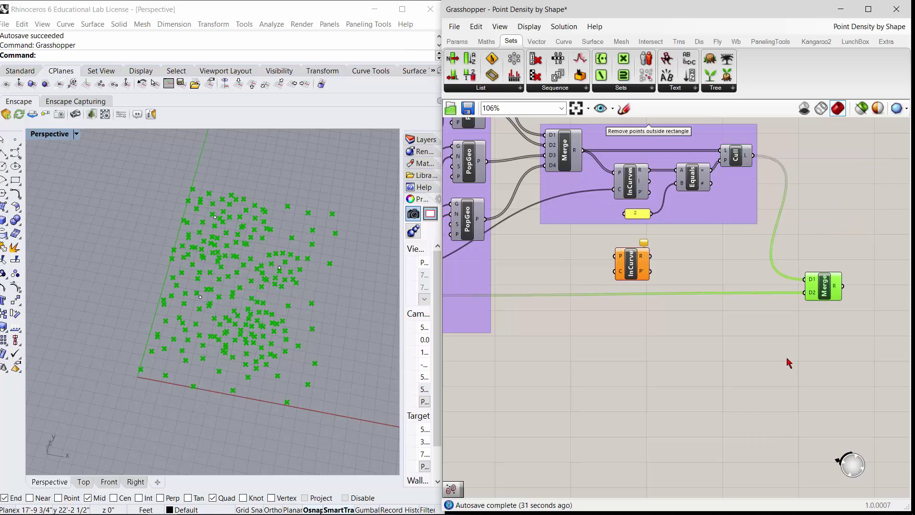
{"action": "left_click", "coordinate": [789, 362]}
{"action": "scroll", "coordinate": [778, 357], "scroll_direction": "left", "scroll_amount": 5}
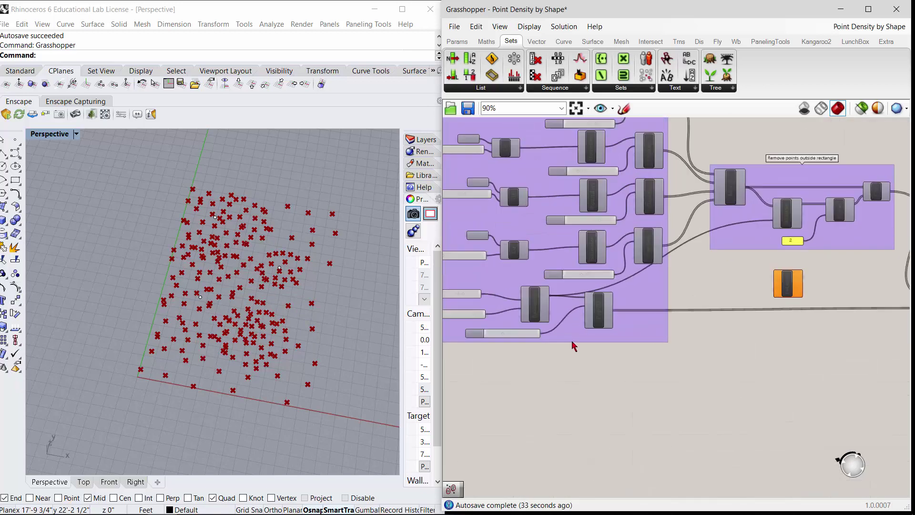
{"action": "scroll", "coordinate": [572, 345], "scroll_direction": "down", "scroll_amount": 3}
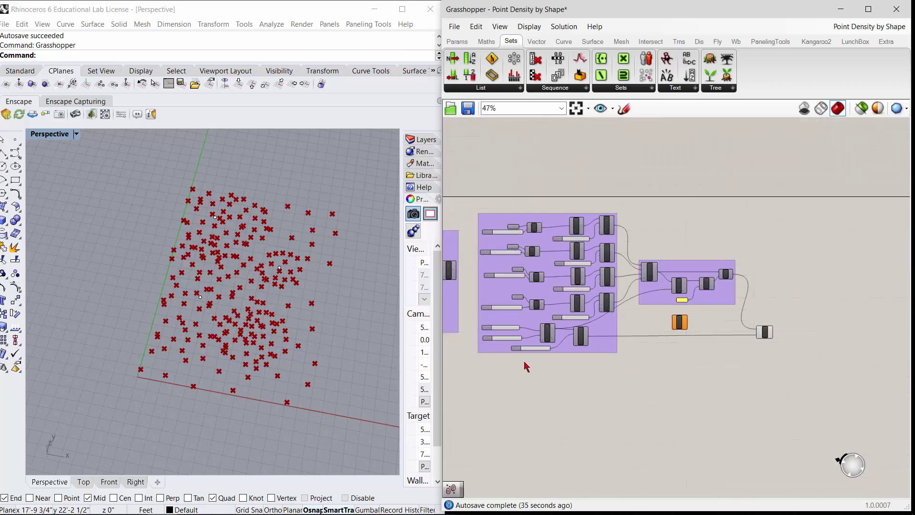
{"action": "right_click_drag", "start_coordinate": [460, 365], "coordinate": [643, 389]}
{"action": "scroll", "coordinate": [642, 388], "scroll_direction": "down", "scroll_amount": 1}
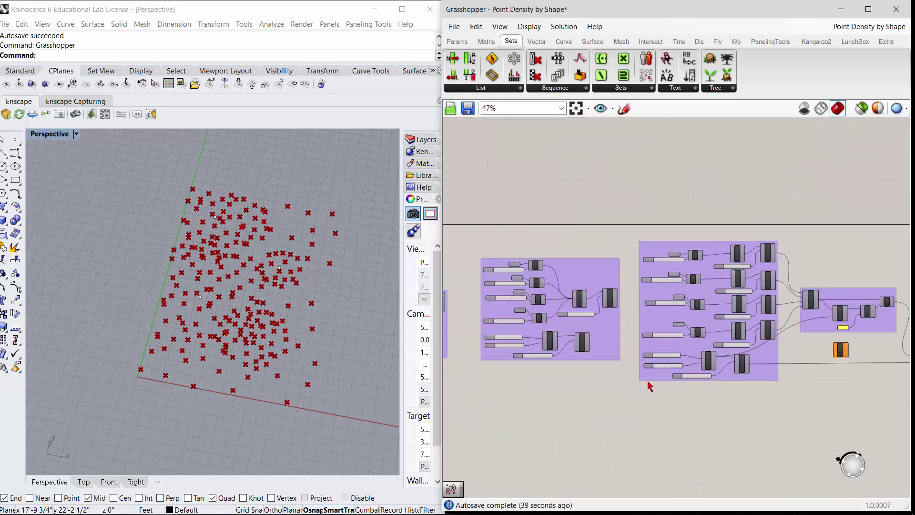